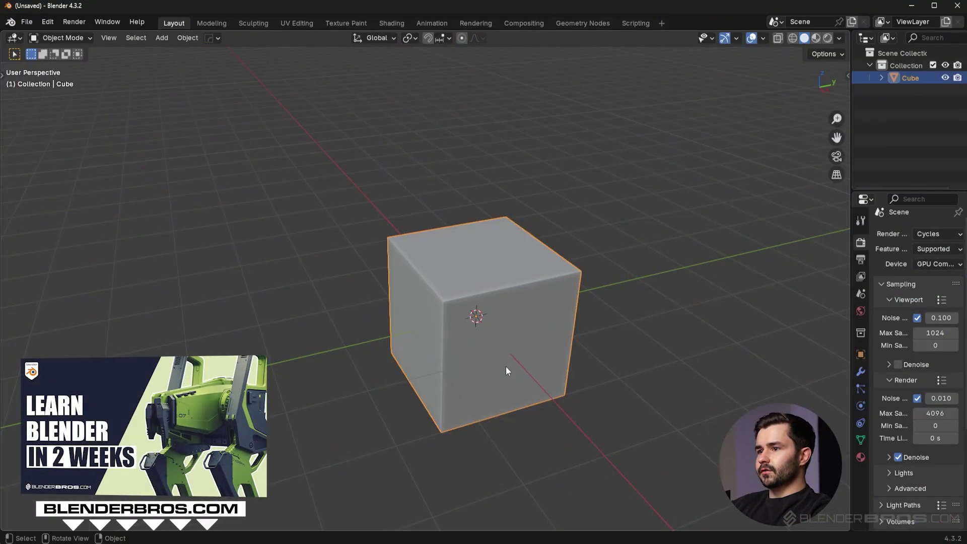
# Delete the cube's geometry in Edit Mode so only its top face remains
pyautogui.press('Tab')
pyautogui.moveTo(603, 351); pyautogui.dragTo(546, 274, button='middle')
pyautogui.click(546, 274)
pyautogui.press('x')
pyautogui.moveTo(576, 187); pyautogui.dragTo(588, 270, button='middle')
pyautogui.click(584, 268)
# Center the object's origin on the remaining face and snap the object to the 3D cursor
pyautogui.press('Tab')
pyautogui.hotkey('shift', 's')
pyautogui.click(537, 221)
pyautogui.hotkey('shift', 's')
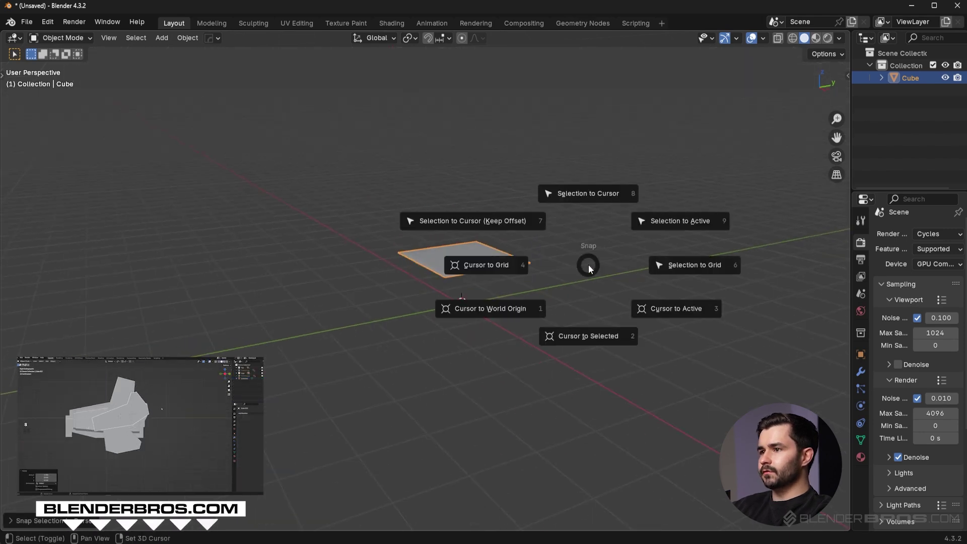
pyautogui.press('Escape')
pyautogui.rightClick(558, 247)
pyautogui.moveTo(535, 318)
pyautogui.click(637, 329)
pyautogui.hotkey('shift', 's')
pyautogui.click(618, 194)
# Merge two adjacent corner vertices of the square face at center to form a triangle
pyautogui.scroll(6, 622, 282)
pyautogui.keyDown('shift'); pyautogui.moveTo(582, 348); pyautogui.dragTo(553, 186, button='middle'); pyautogui.keyUp('shift')
pyautogui.scroll(-3, 566, 220)
pyautogui.press('Tab')
pyautogui.click(336, 239)
pyautogui.moveTo(501, 103); pyautogui.dragTo(554, 191, button='middle')
pyautogui.moveTo(529, 268); pyautogui.dragTo(559, 263, button='middle')
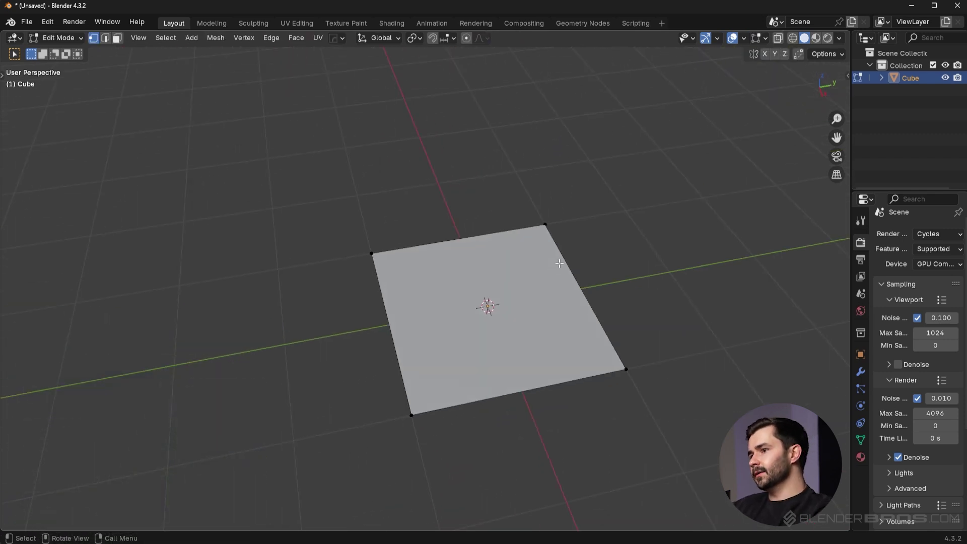
pyautogui.moveTo(576, 264); pyautogui.dragTo(597, 264, button='middle')
pyautogui.press('Tab')
pyautogui.click(317, 289)
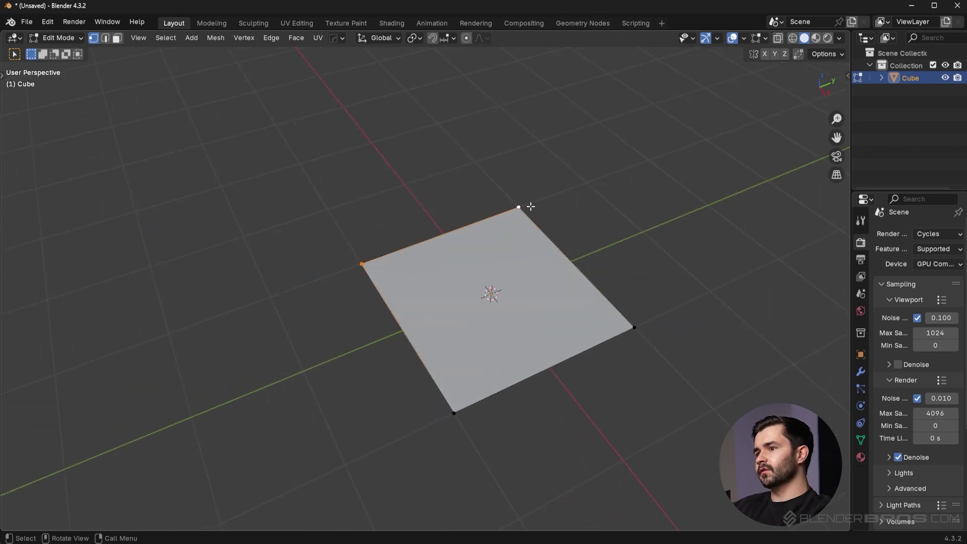
pyautogui.press('m')
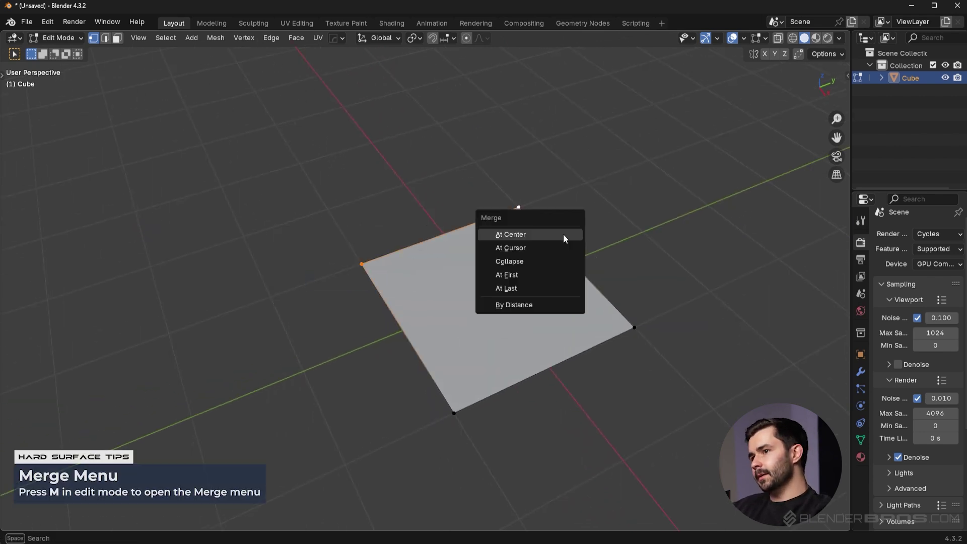
pyautogui.click(563, 234)
# Move the triangle's vertices one after another to new freehand positions off the grid plane
pyautogui.moveTo(550, 293); pyautogui.dragTo(493, 273, button='middle')
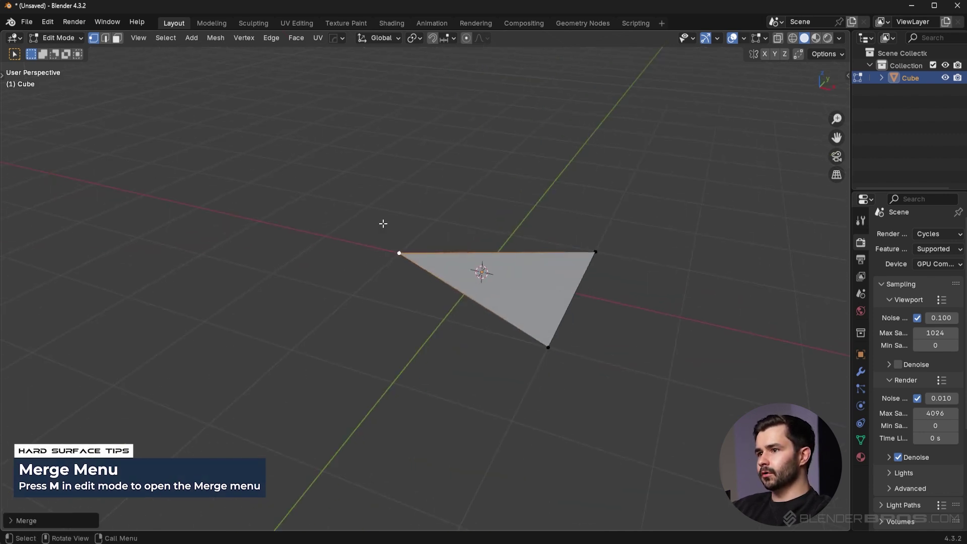
pyautogui.moveTo(383, 223); pyautogui.dragTo(512, 304, button='middle')
pyautogui.press('g')
pyautogui.click(555, 191)
pyautogui.click(561, 318)
pyautogui.press('g')
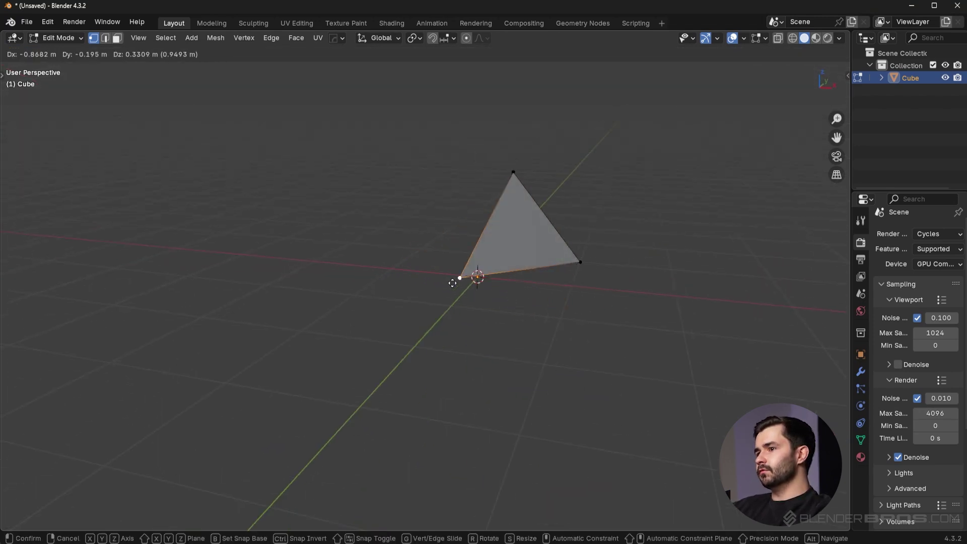
pyautogui.click(455, 276)
pyautogui.click(580, 262)
pyautogui.press('g')
pyautogui.click(590, 160)
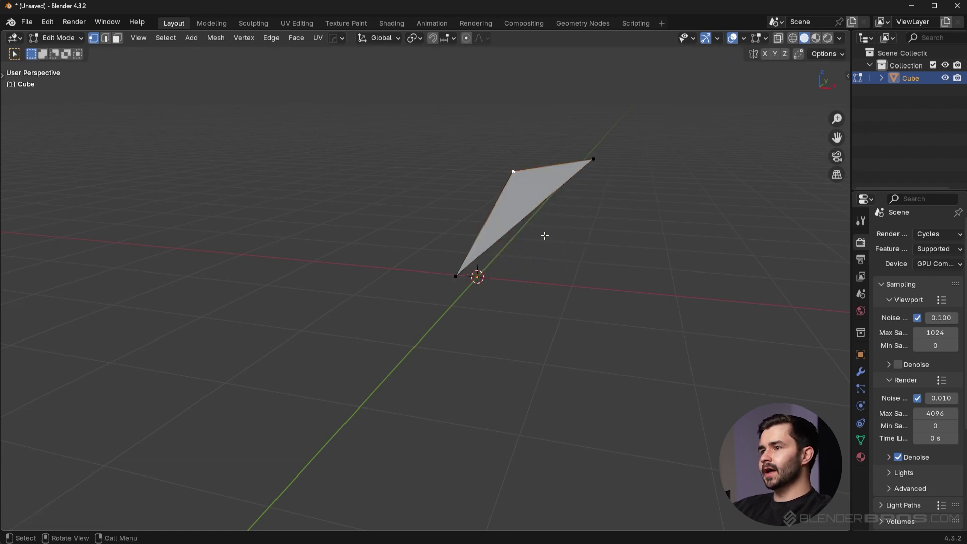
# Move one edge of the triangle, and reposition one of its corner vertices
pyautogui.moveTo(552, 243); pyautogui.dragTo(440, 234, button='middle')
pyautogui.click(492, 251)
pyautogui.press('2')
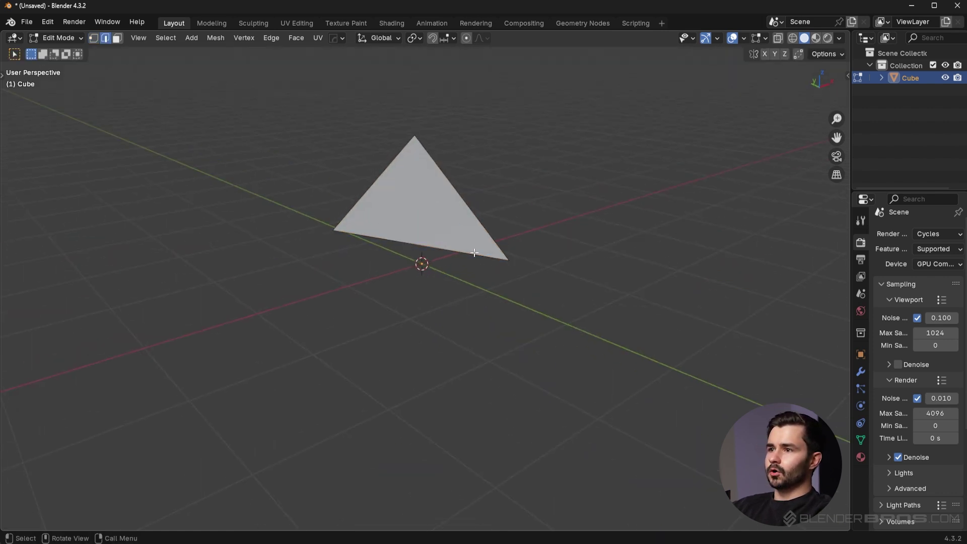
pyautogui.click(473, 249)
pyautogui.press('g')
pyautogui.click(499, 205)
pyautogui.press('1')
pyautogui.click(535, 210)
pyautogui.press('g')
pyautogui.click(554, 244)
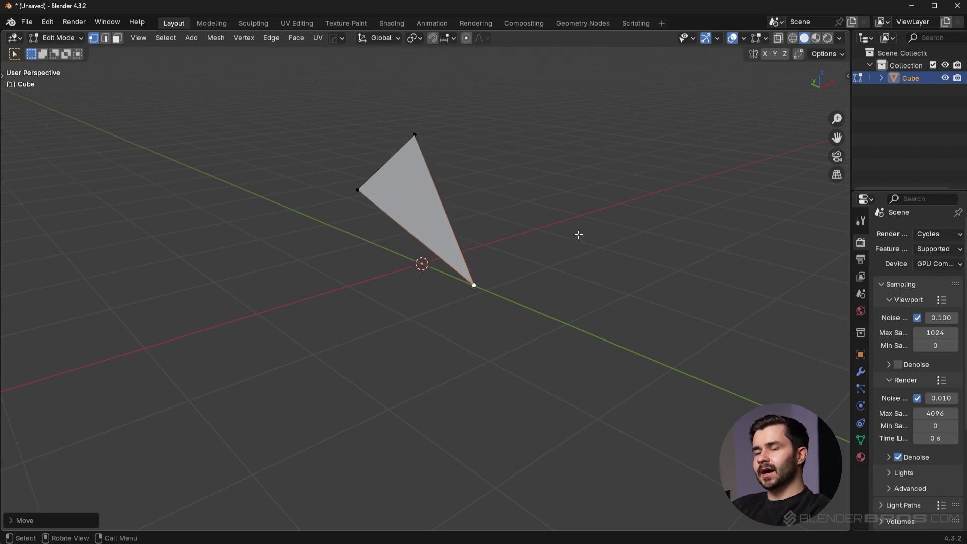
# Move two triangle vertices to positions above the grid and select the triangle's face
pyautogui.moveTo(579, 234); pyautogui.dragTo(546, 298, button='middle')
pyautogui.press('Tab')
pyautogui.press('Tab')
pyautogui.press('g')
pyautogui.click(461, 195)
pyautogui.click(456, 273)
pyautogui.press('g')
pyautogui.click(544, 196)
pyautogui.moveTo(508, 280); pyautogui.dragTo(491, 263, button='middle')
pyautogui.press('3')
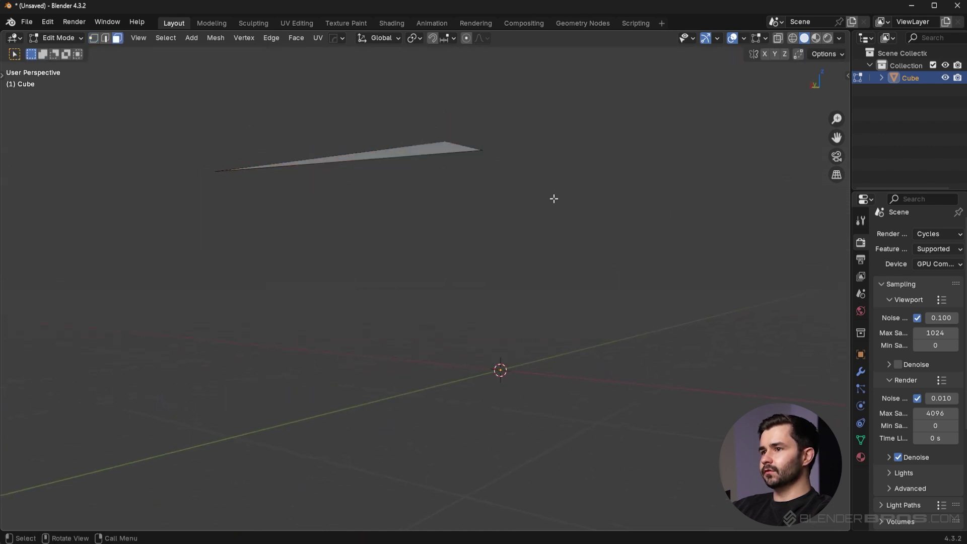
pyautogui.click(428, 145)
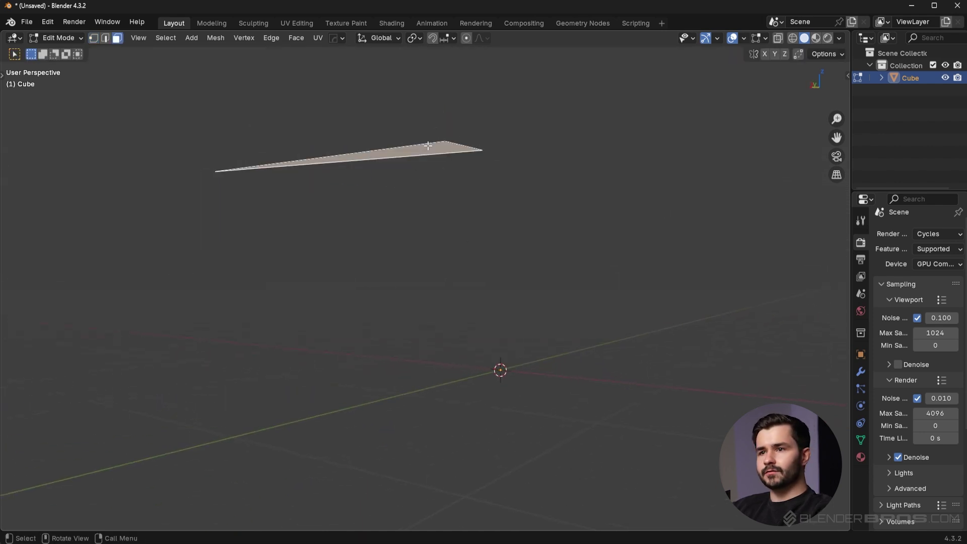
pyautogui.moveTo(428, 145); pyautogui.dragTo(519, 321, button='middle')
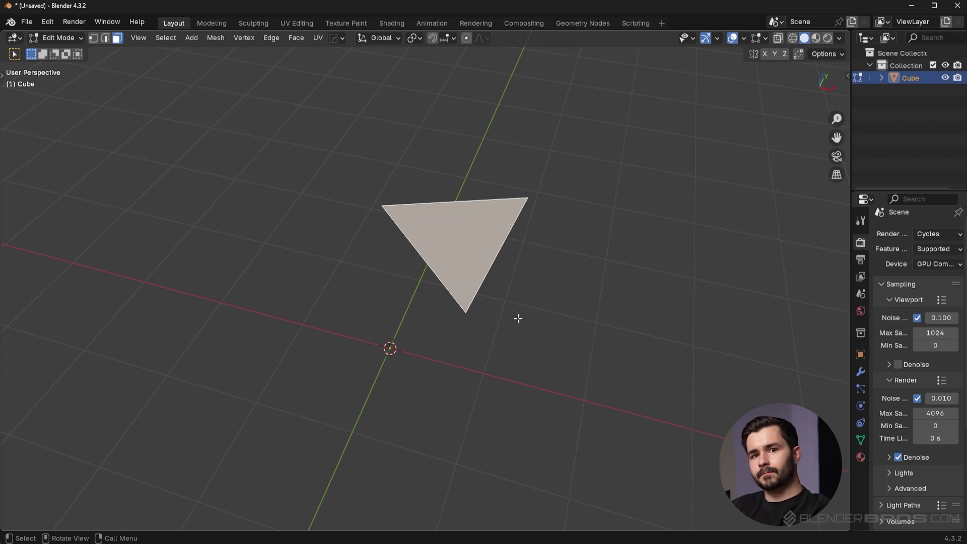
# Delete the triangle object and add a new mesh plane
pyautogui.press('Tab')
pyautogui.press('Delete')
pyautogui.hotkey('shift', 'a')
pyautogui.moveTo(484, 146)
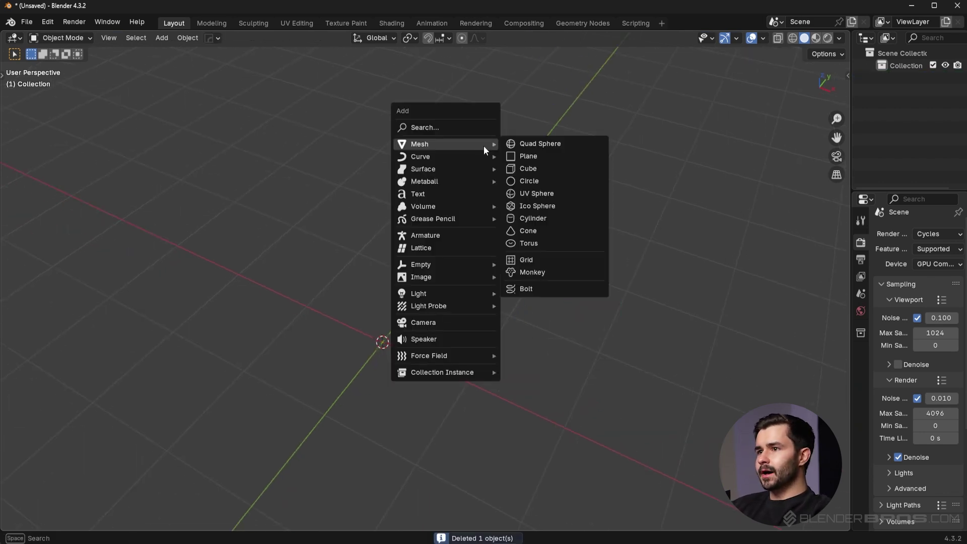
pyautogui.click(554, 158)
# Move one corner vertex of the plane about 0.53 m freehand, mostly upward, to bend the four-sided face
pyautogui.moveTo(548, 327); pyautogui.dragTo(425, 267, button='middle')
pyautogui.press('Tab')
pyautogui.click(426, 267)
pyautogui.moveTo(546, 315); pyautogui.dragTo(493, 325, button='middle')
pyautogui.press('g')
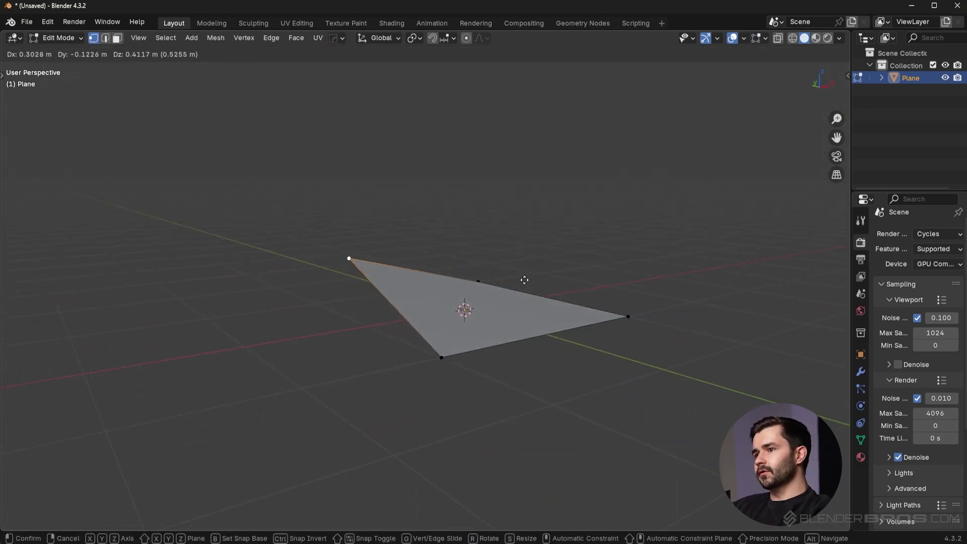
pyautogui.click(524, 279)
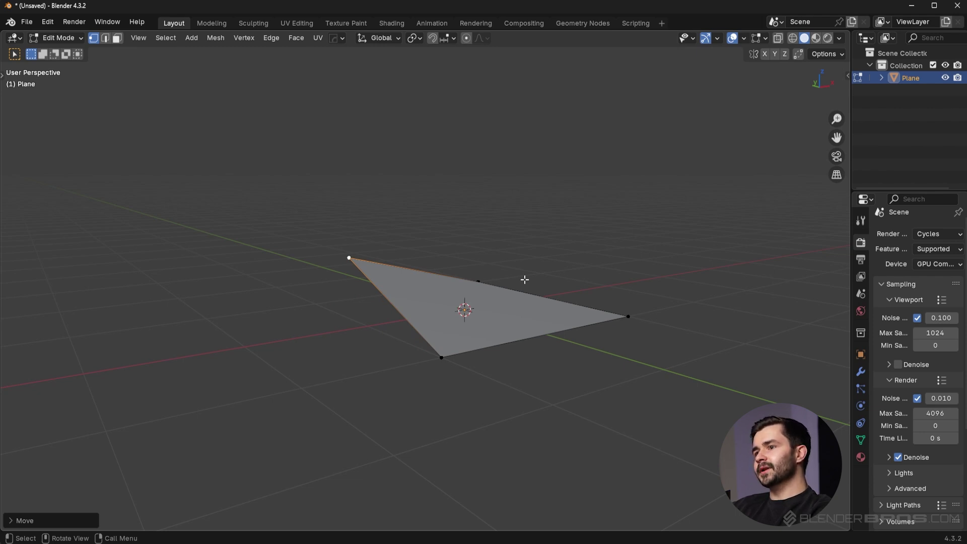
# Examine the bent quad's shading in Object Mode and its profile in the front view
pyautogui.moveTo(524, 279); pyautogui.dragTo(345, 263, button='middle')
pyautogui.press('Tab')
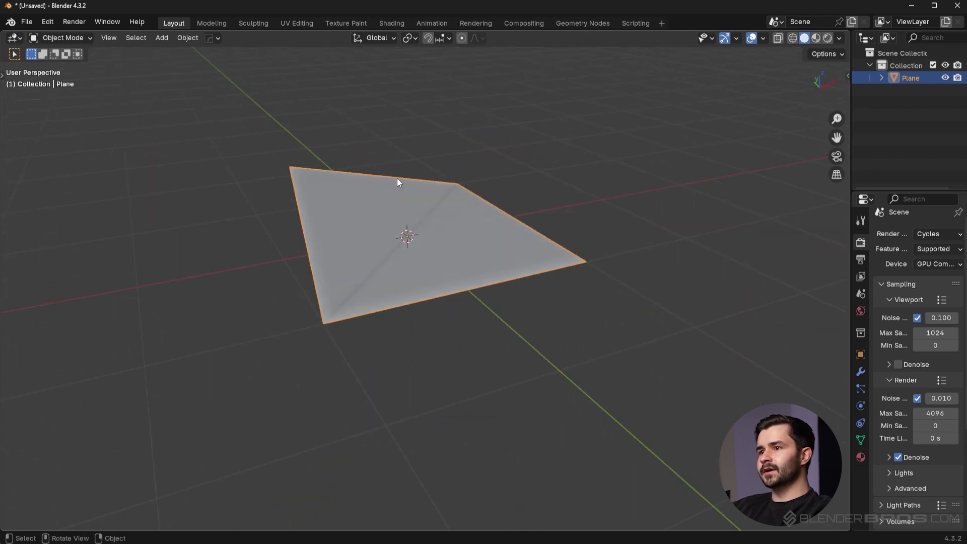
pyautogui.moveTo(452, 194); pyautogui.dragTo(308, 250, button='middle')
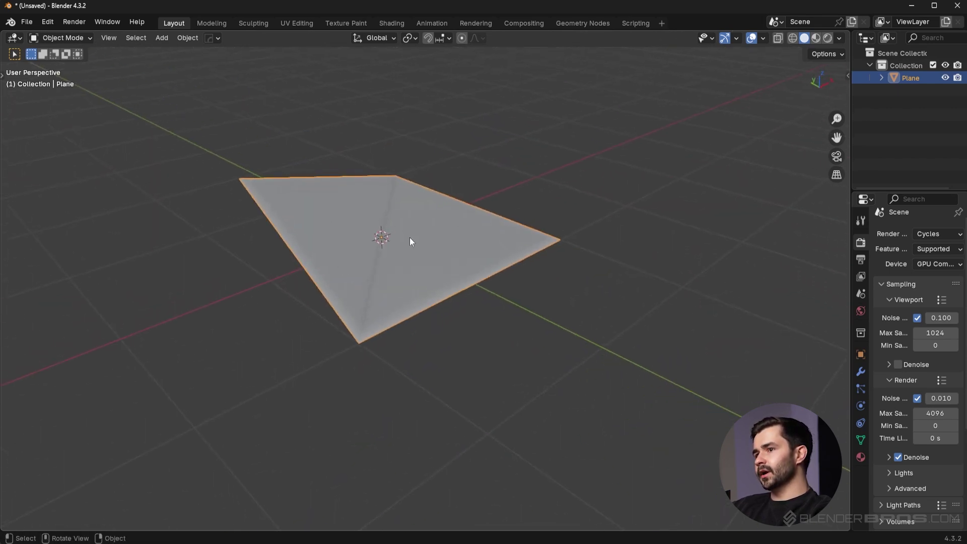
pyautogui.press('KP_1')
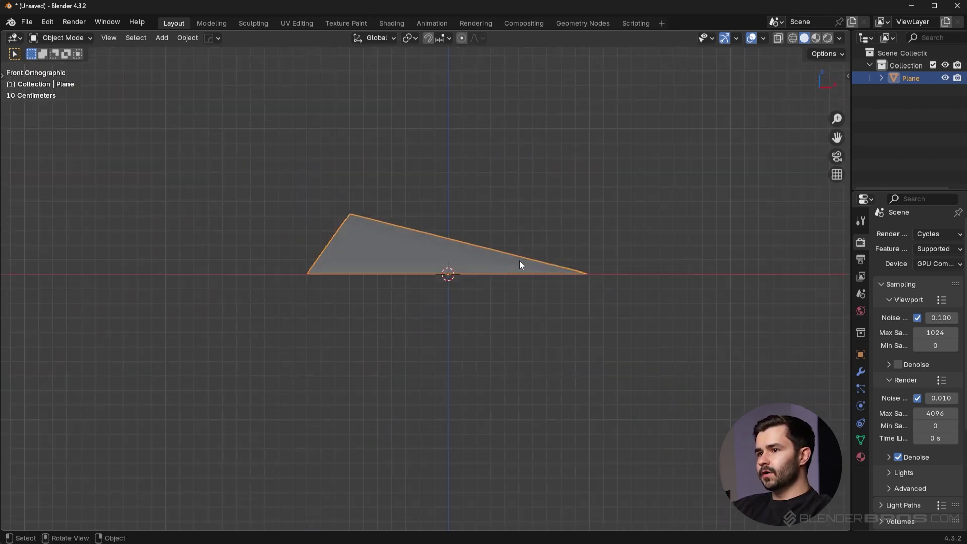
pyautogui.press('Tab')
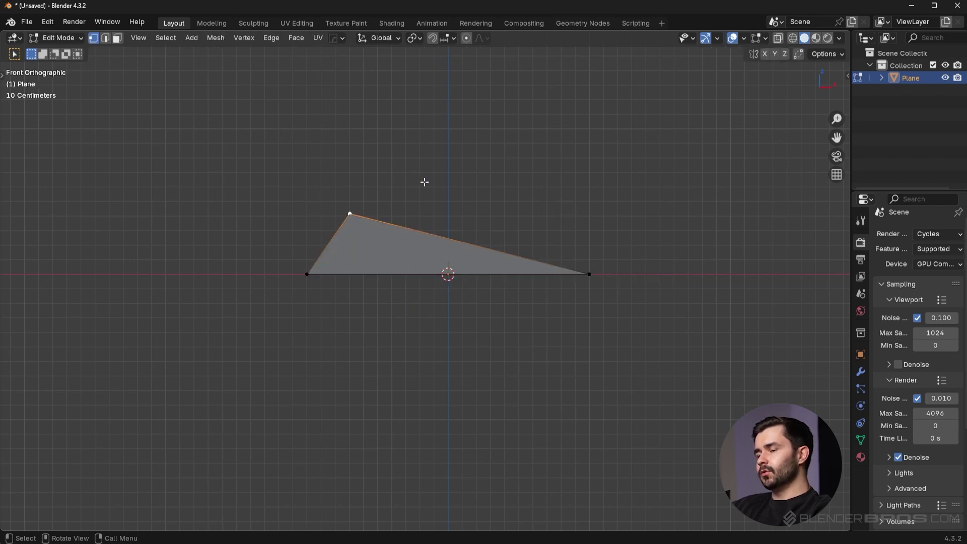
pyautogui.moveTo(425, 182); pyautogui.dragTo(470, 240, button='middle')
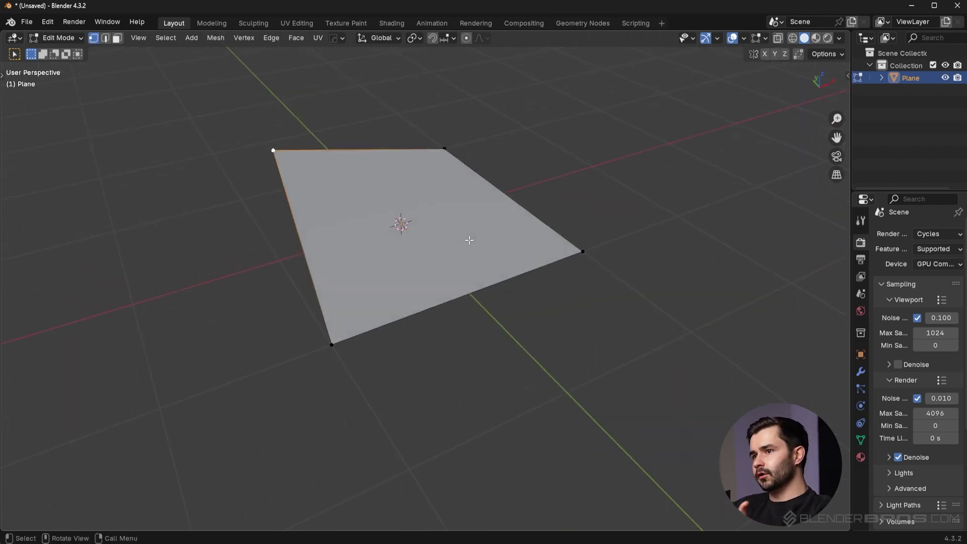
pyautogui.moveTo(489, 247); pyautogui.dragTo(468, 255, button='middle')
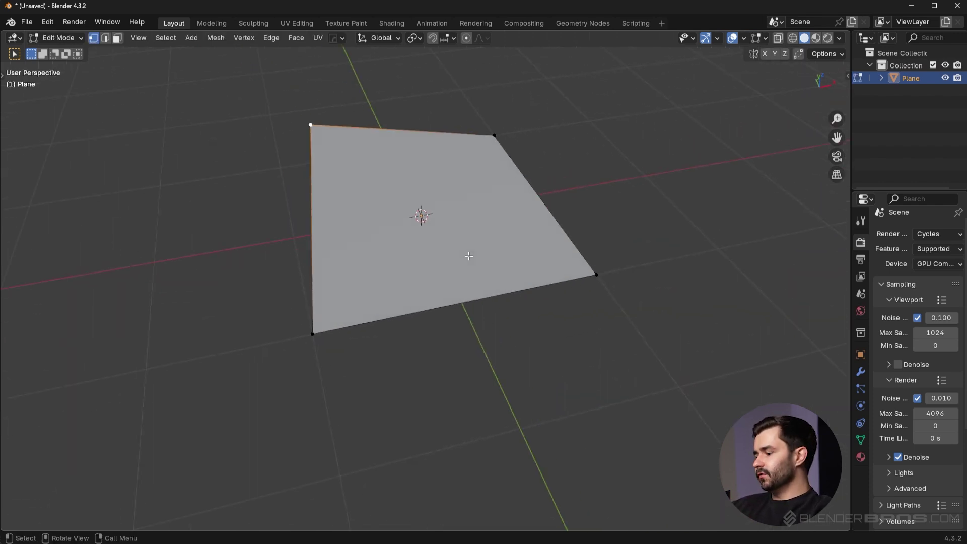
# Delete the bent plane and add a fresh mesh plane
pyautogui.press('Tab')
pyautogui.click(484, 172)
pyautogui.press('Delete')
pyautogui.hotkey('shift', 'a')
pyautogui.moveTo(485, 172)
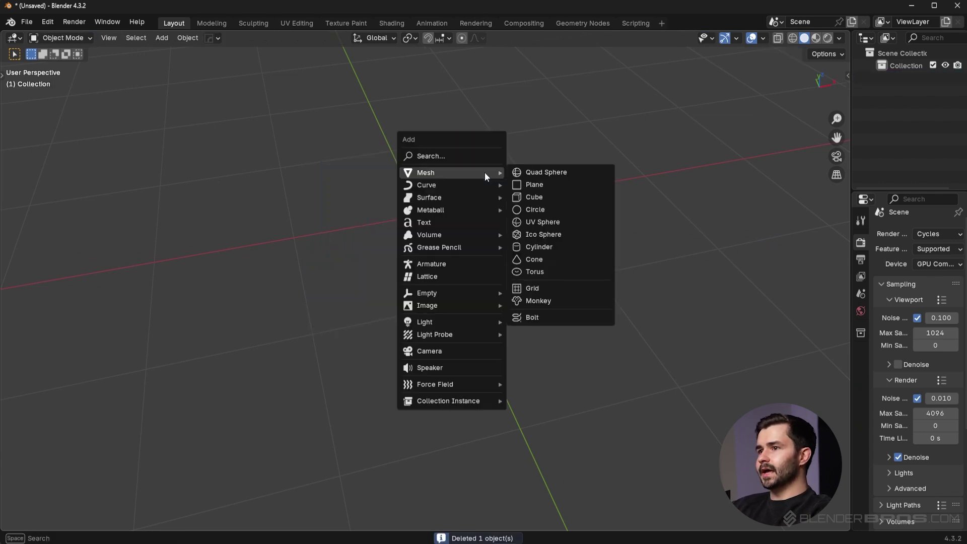
pyautogui.click(551, 187)
# Subdivide one edge of the new plane to add a vertex at its midpoint
pyautogui.press('Tab')
pyautogui.click(346, 224)
pyautogui.press('2')
pyautogui.click(379, 155)
pyautogui.rightClick(479, 138)
pyautogui.click(432, 154)
# Move the new midpoint vertex outward along the Y axis to form a five-sided face
pyautogui.press('1')
pyautogui.click(390, 147)
pyautogui.press('g')
pyautogui.press('y')
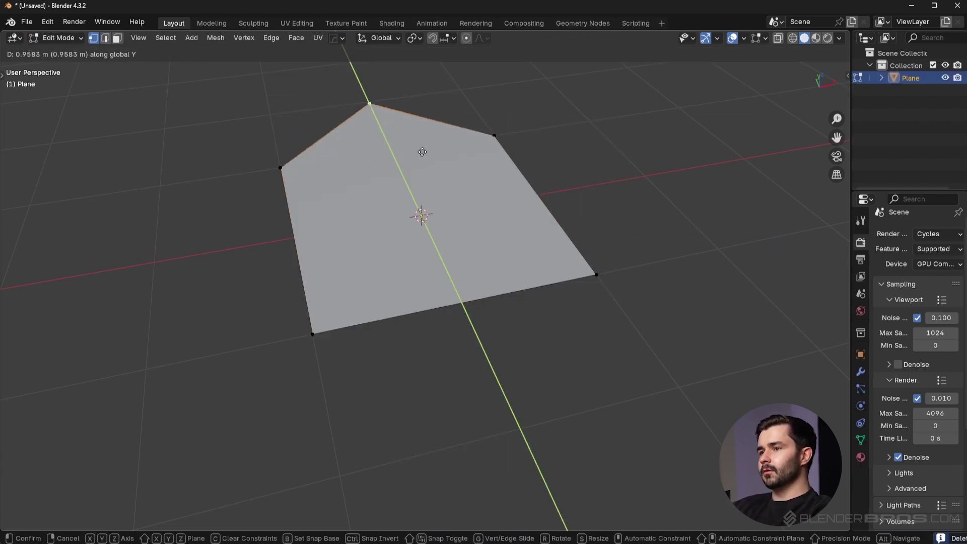
pyautogui.click(383, 117)
# Move one vertex of the five-sided face freehand to break its flatness
pyautogui.moveTo(403, 236); pyautogui.dragTo(471, 232, button='middle')
pyautogui.press('KP_3')
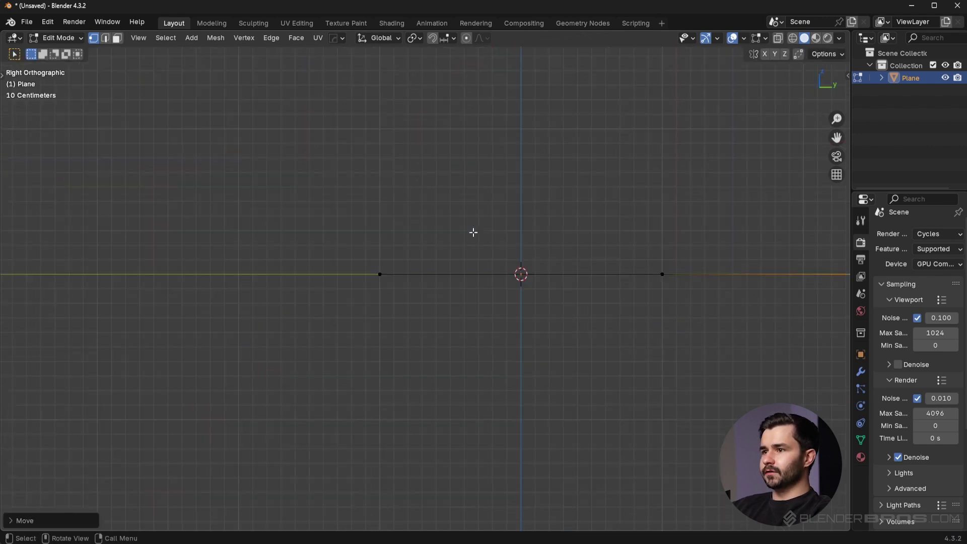
pyautogui.press('Tab')
pyautogui.click(623, 262)
pyautogui.scroll(-4, 621, 243)
pyautogui.moveTo(621, 242); pyautogui.dragTo(570, 295, button='middle')
pyautogui.press('Tab')
pyautogui.press('g')
pyautogui.click(583, 268)
# Move the corner vertex beside the tip of the five-sided face to bend it further
pyautogui.moveTo(637, 285); pyautogui.dragTo(401, 261, button='middle')
pyautogui.press('KP_1')
pyautogui.press('Tab')
pyautogui.scroll(3, 401, 261)
pyautogui.press('Tab')
pyautogui.keyDown('shift'); pyautogui.moveTo(191, 248); pyautogui.dragTo(537, 215, button='middle'); pyautogui.keyUp('shift')
pyautogui.press('g')
pyautogui.click(462, 225)
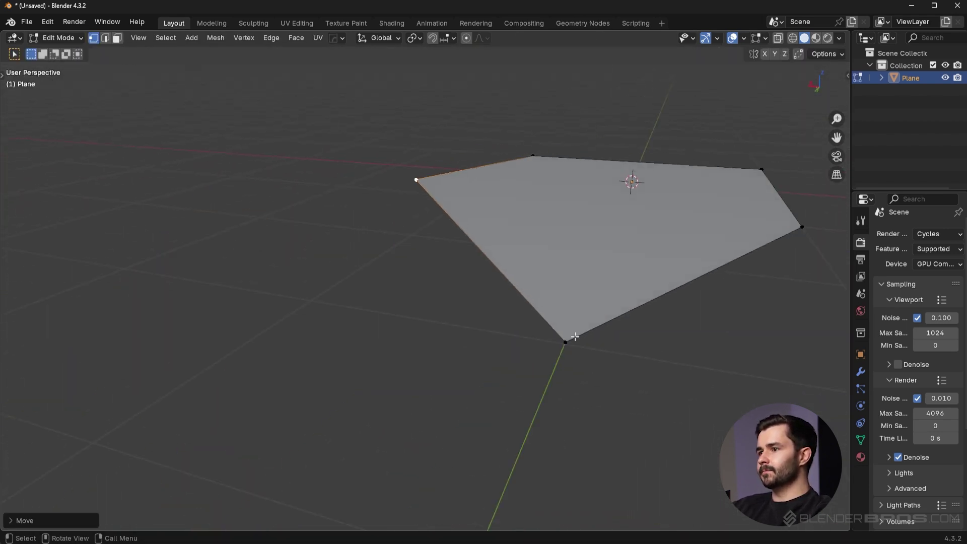
# Move the tip vertex of the five-sided face to a new freehand position
pyautogui.click(572, 338)
pyautogui.press('g')
pyautogui.click(627, 162)
# Examine the shading creases across the five-sided face in Object Mode from several angles
pyautogui.moveTo(627, 162); pyautogui.dragTo(579, 340, button='middle')
pyautogui.press('Tab')
pyautogui.scroll(-4, 536, 183)
pyautogui.moveTo(536, 184); pyautogui.dragTo(448, 296, button='middle')
pyautogui.keyDown('shift'); pyautogui.moveTo(448, 296); pyautogui.dragTo(482, 273, button='middle'); pyautogui.keyUp('shift')
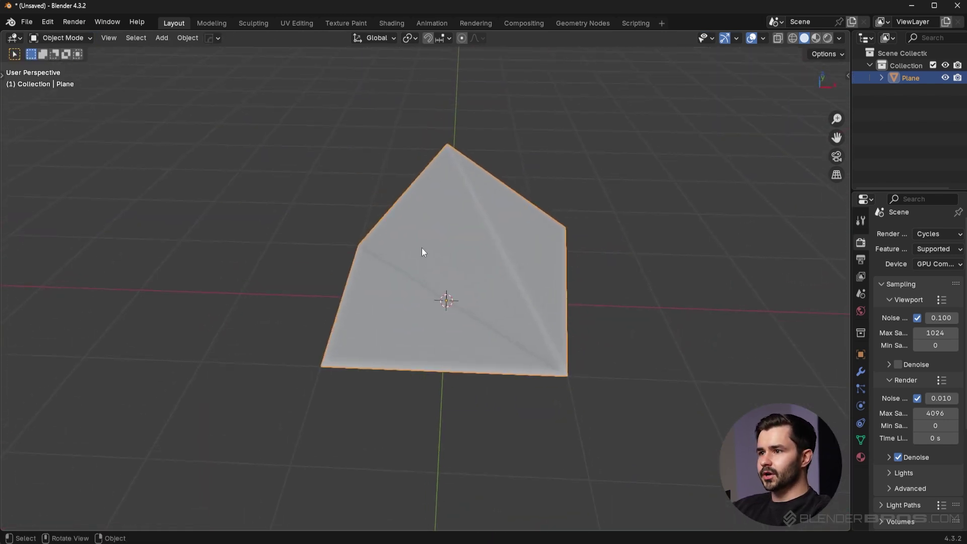
pyautogui.moveTo(423, 250); pyautogui.dragTo(572, 308, button='middle')
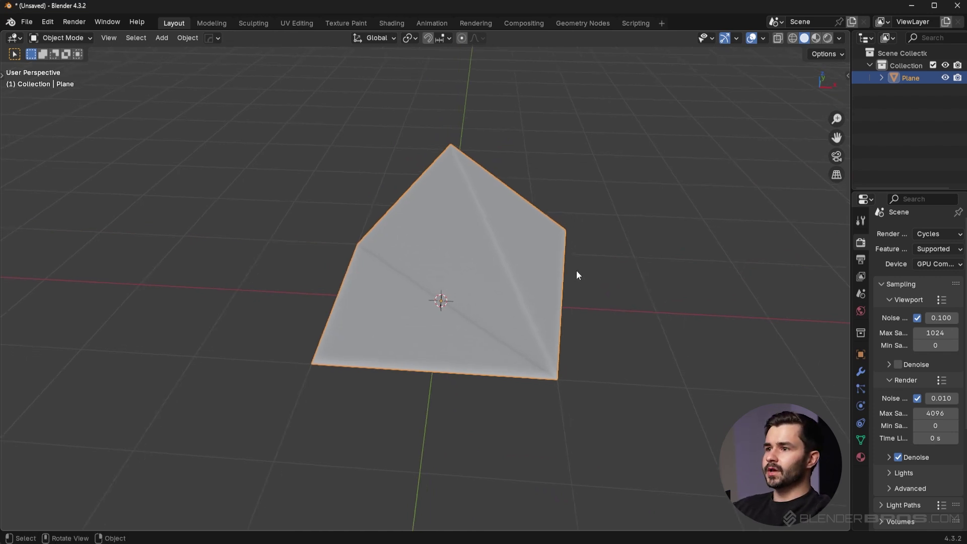
pyautogui.moveTo(513, 300); pyautogui.dragTo(534, 197, button='middle')
# Delete the five-sided plane and add a mesh cylinder
pyautogui.press('Delete')
pyautogui.hotkey('shift', 'a')
pyautogui.moveTo(537, 187)
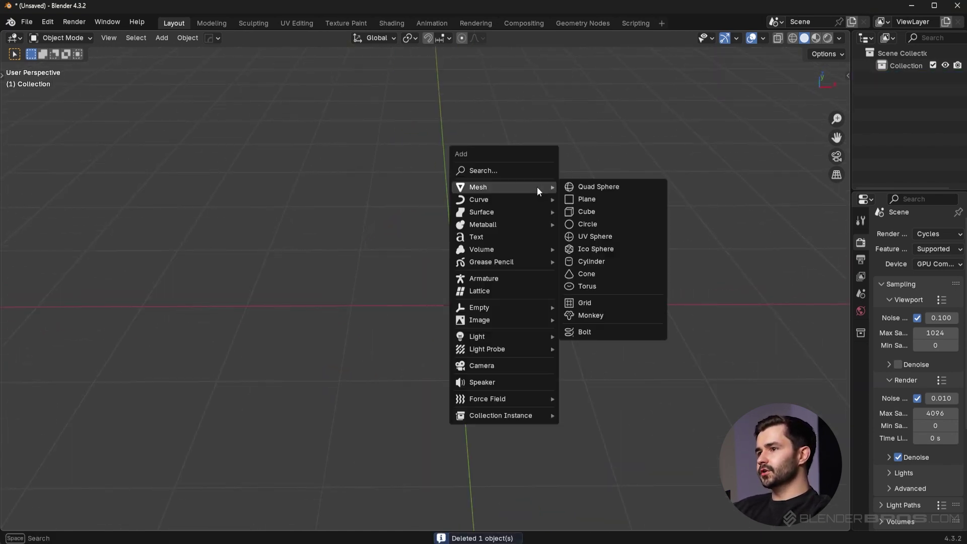
pyautogui.click(607, 261)
pyautogui.moveTo(592, 266); pyautogui.dragTo(637, 262, button='middle')
pyautogui.moveTo(756, 76); pyautogui.dragTo(490, 243, button='middle')
pyautogui.press('KP_Decimal')
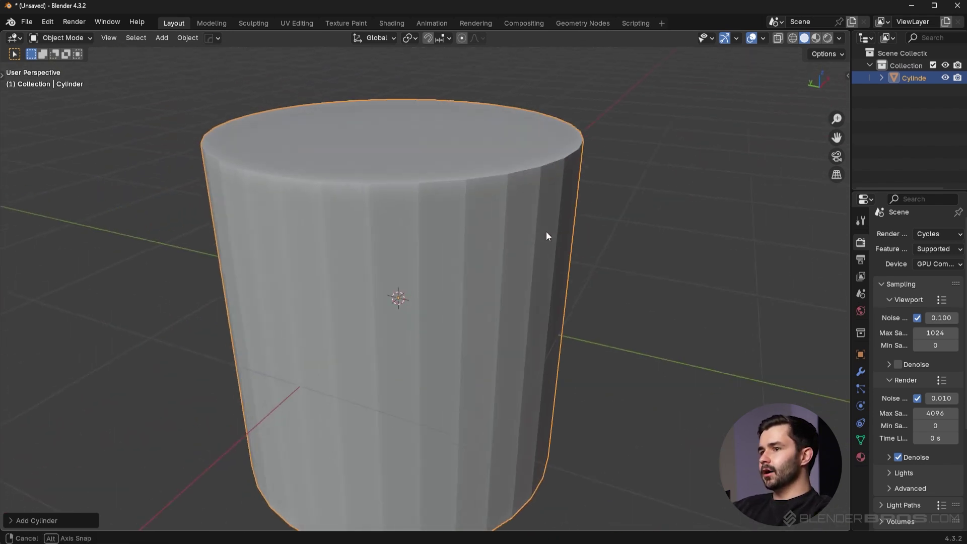
# Select the cylinder's top cap face and one of its side faces in Edit Mode
pyautogui.press('Tab')
pyautogui.moveTo(416, 156); pyautogui.dragTo(436, 169, button='middle')
pyautogui.click(510, 145)
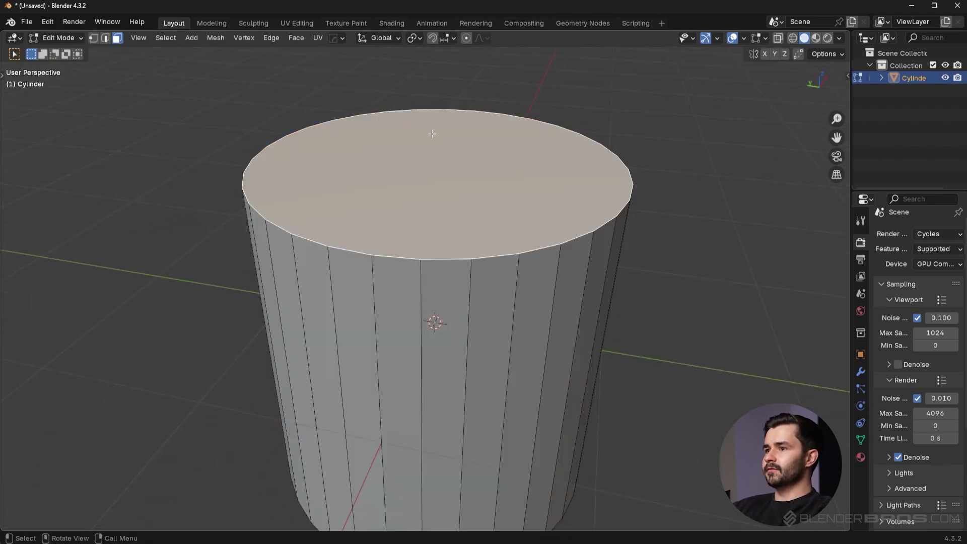
pyautogui.moveTo(491, 263); pyautogui.dragTo(546, 294, button='middle')
pyautogui.click(500, 183)
# Raise one vertex of the cylinder's top rim by about 0.04 m in the right view
pyautogui.keyDown('shift'); pyautogui.moveTo(604, 277); pyautogui.dragTo(528, 280, button='middle'); pyautogui.keyUp('shift')
pyautogui.moveTo(529, 279); pyautogui.dragTo(569, 282, button='middle')
pyautogui.press('Tab')
pyautogui.click(543, 284)
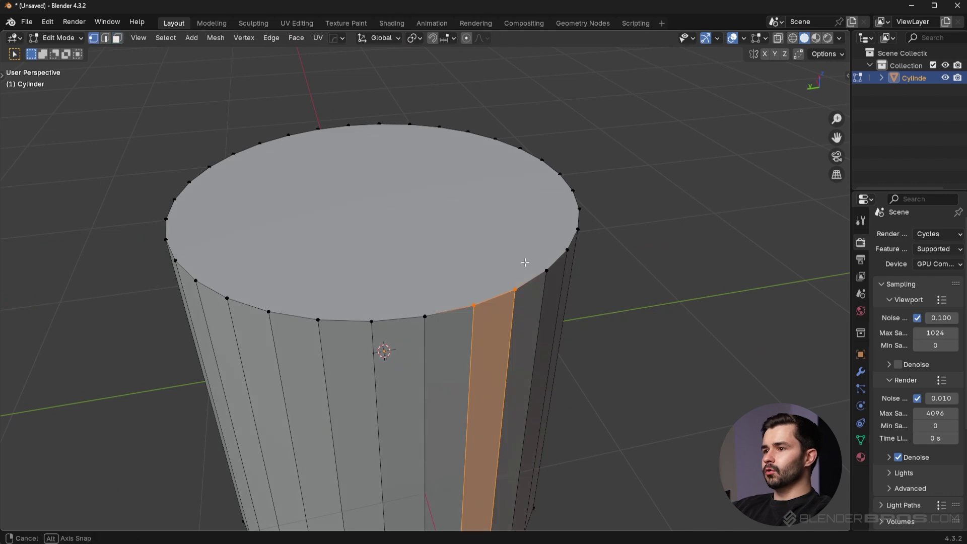
pyautogui.click(551, 266)
pyautogui.press('KP_3')
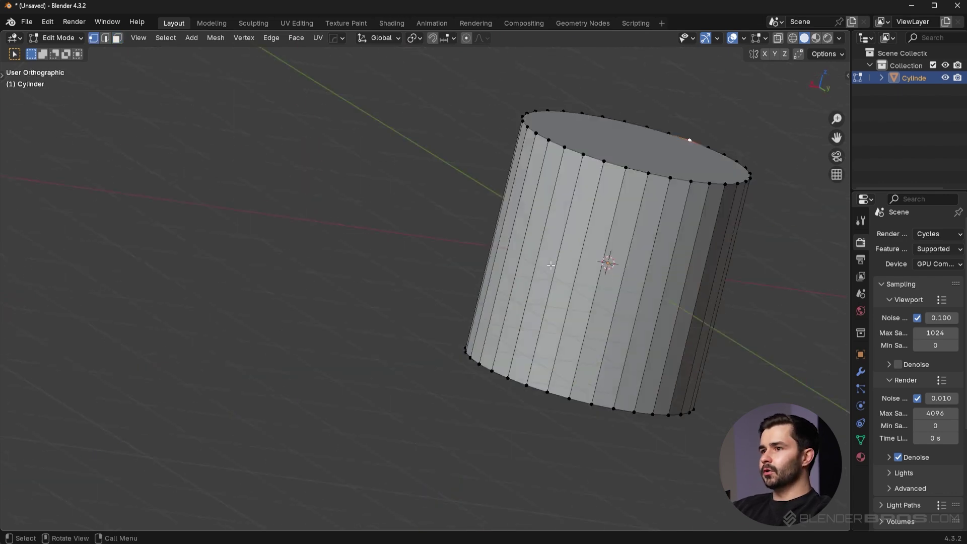
pyautogui.scroll(3, 606, 161)
pyautogui.keyDown('shift'); pyautogui.moveTo(608, 158); pyautogui.dragTo(561, 294, button='middle'); pyautogui.keyUp('shift')
pyautogui.press('g')
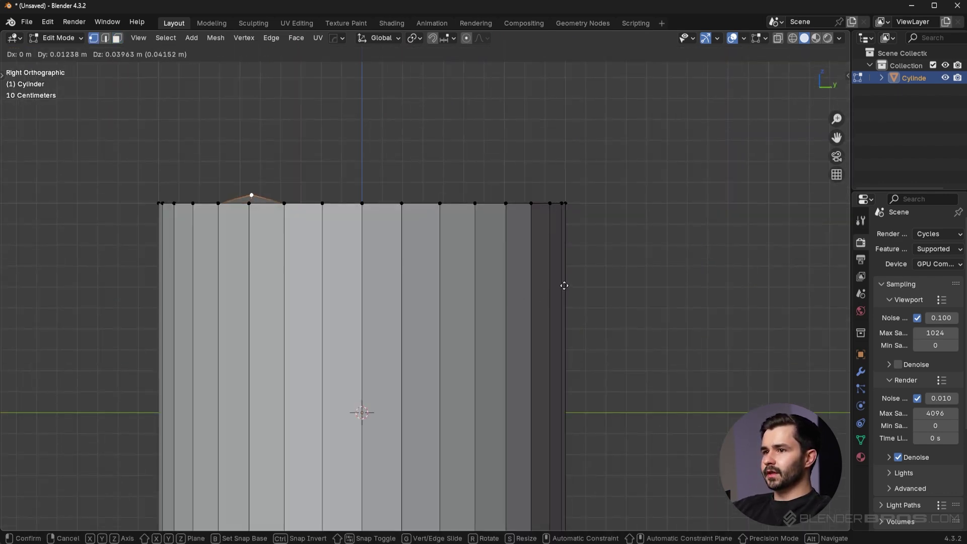
pyautogui.click(564, 285)
# Move the raised rim vertex again, to slightly below the cylinder's top rim
pyautogui.scroll(3, 460, 274)
pyautogui.keyDown('shift'); pyautogui.moveTo(96, 162); pyautogui.dragTo(307, 280, button='middle'); pyautogui.keyUp('shift')
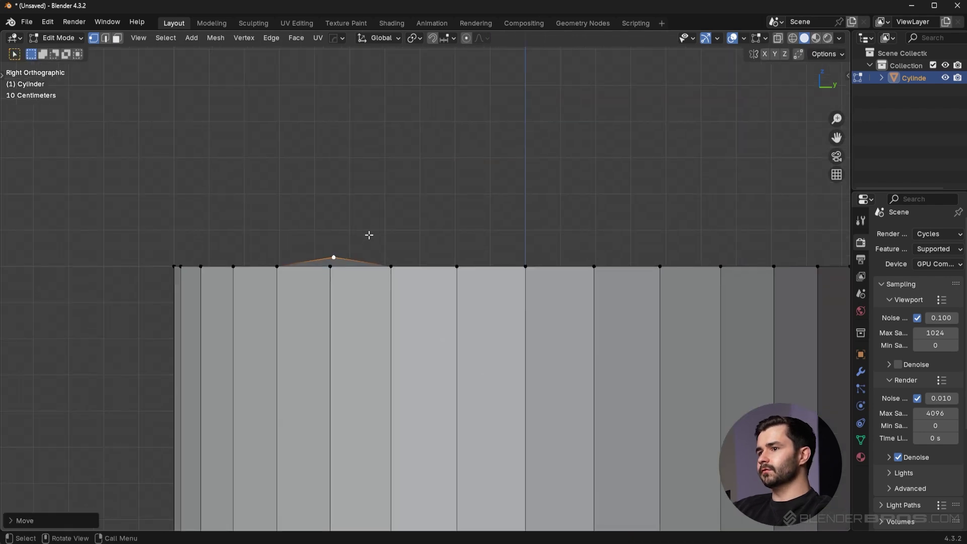
pyautogui.moveTo(368, 235); pyautogui.dragTo(467, 233, button='middle')
pyautogui.moveTo(398, 279); pyautogui.dragTo(415, 254, button='middle')
pyautogui.press('Tab')
pyautogui.hotkey('ctrl', 'Tab')
pyautogui.click(232, 289)
pyautogui.press('g')
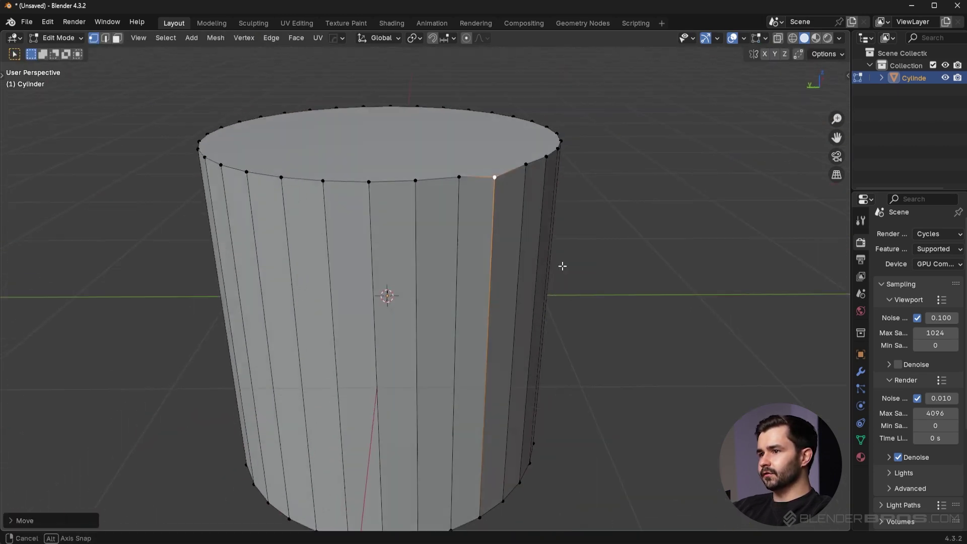
# Return the cylinder to Object Mode and apply Shade Auto Smooth to it
pyautogui.press('3')
pyautogui.click(468, 259)
pyautogui.press('Tab')
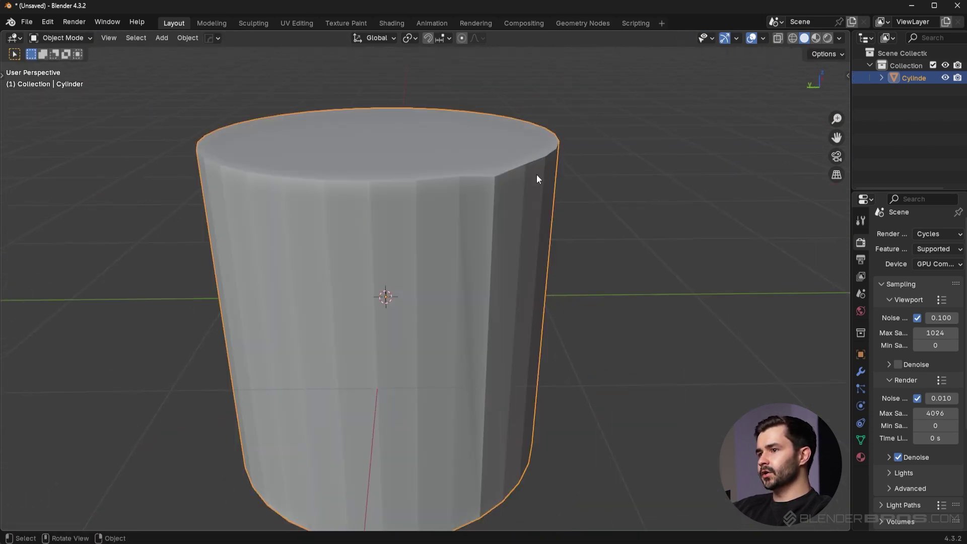
pyautogui.moveTo(537, 179); pyautogui.dragTo(620, 281, button='middle')
pyautogui.rightClick(588, 263)
pyautogui.click(549, 220)
pyautogui.moveTo(548, 221); pyautogui.dragTo(524, 253, button='middle')
# Raise a top rim vertex of the smooth-shaded cylinder along the Z axis
pyautogui.press('Tab')
pyautogui.click(414, 246)
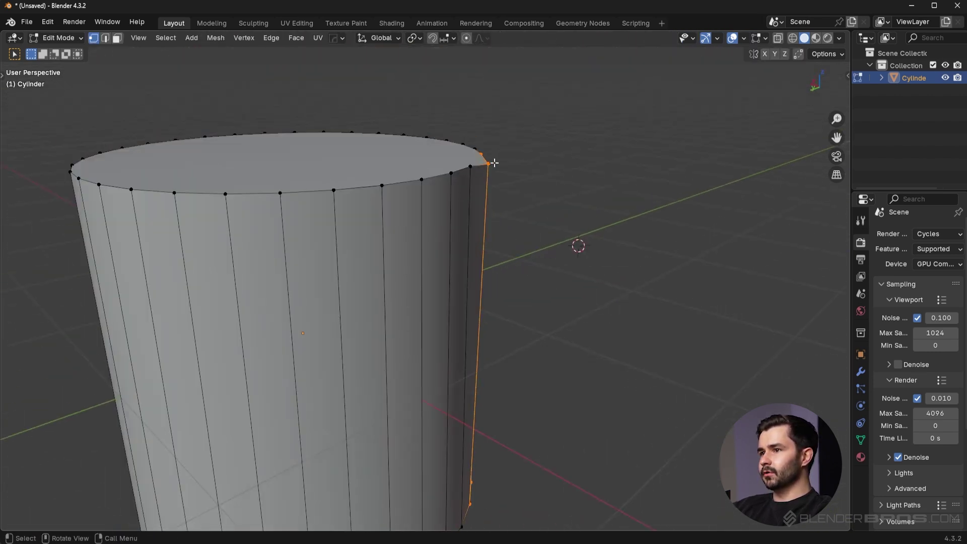
pyautogui.press('g')
pyautogui.press('z')
pyautogui.click(496, 158)
pyautogui.press('Tab')
# Examine the shading on the cylinder's side and top cap around the raised rim vertex
pyautogui.moveTo(517, 146); pyautogui.dragTo(543, 184, button='middle')
pyautogui.scroll(1, 543, 185)
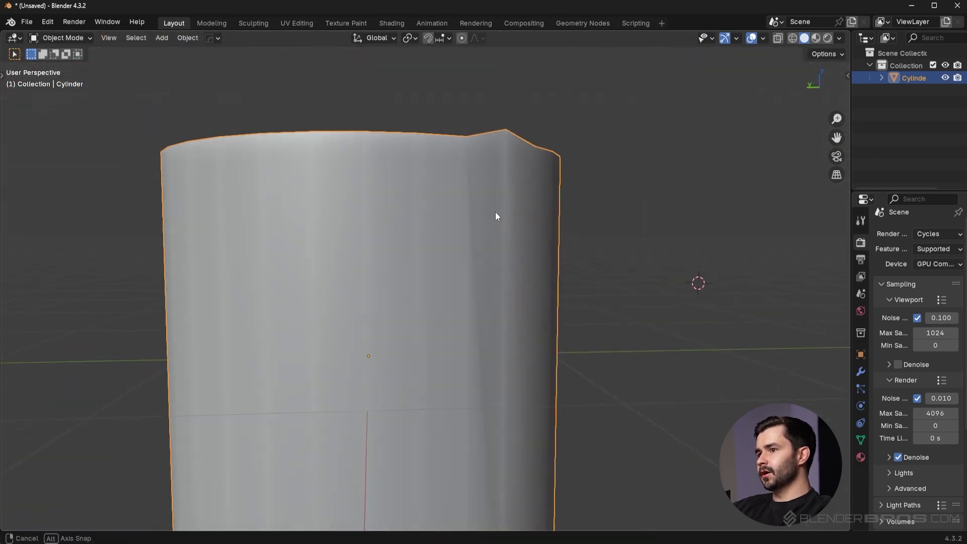
pyautogui.scroll(-1, 503, 294)
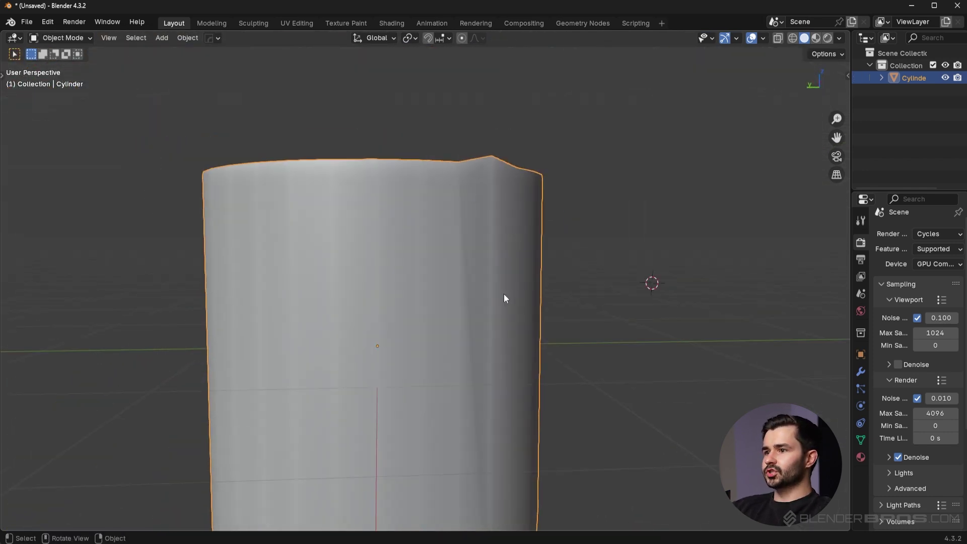
pyautogui.moveTo(503, 294); pyautogui.dragTo(464, 242, button='middle')
pyautogui.scroll(-2, 464, 242)
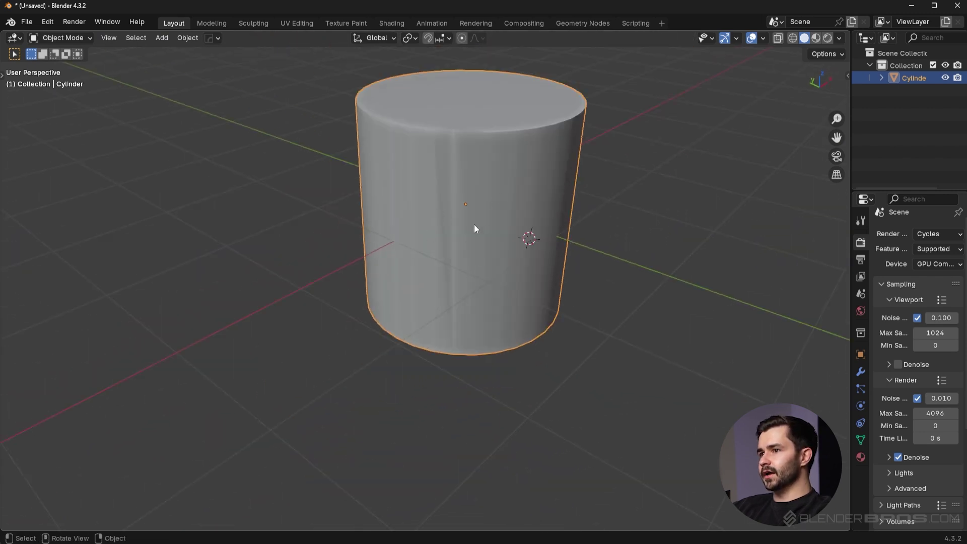
pyautogui.scroll(2, 629, 176)
pyautogui.moveTo(629, 176); pyautogui.dragTo(596, 301, button='middle')
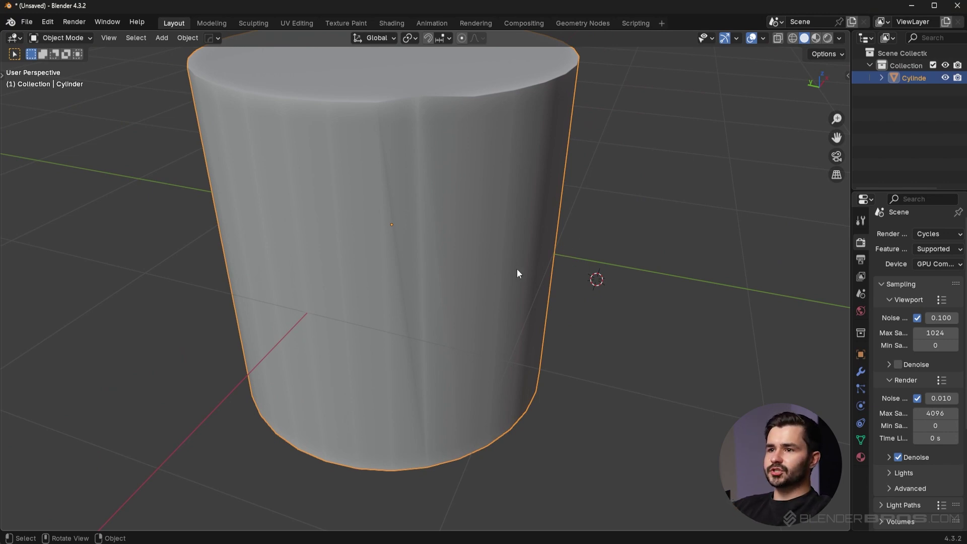
pyautogui.moveTo(557, 259); pyautogui.dragTo(556, 260, button='middle')
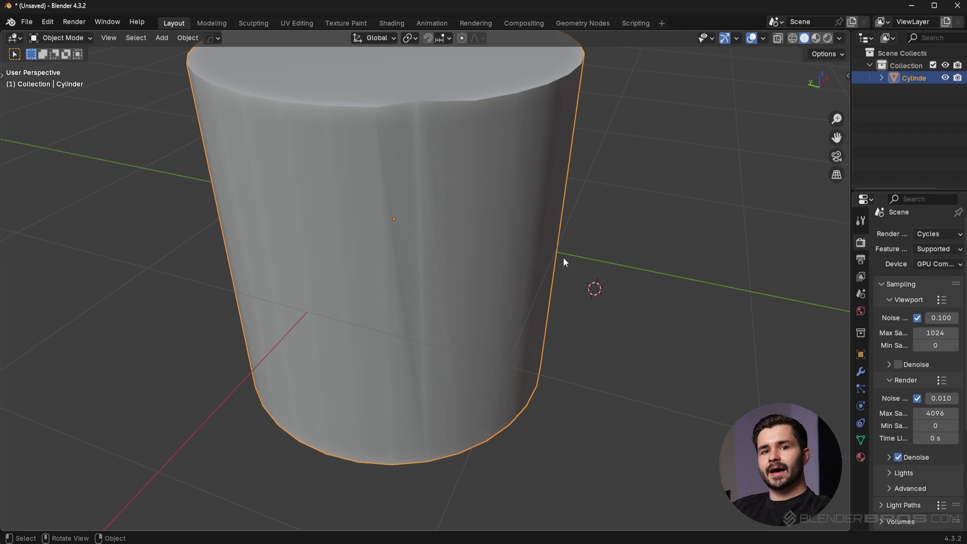
pyautogui.moveTo(545, 267); pyautogui.dragTo(578, 260, button='middle')
# Delete the deformed cylinder and add a new mesh cylinder
pyautogui.press('Delete')
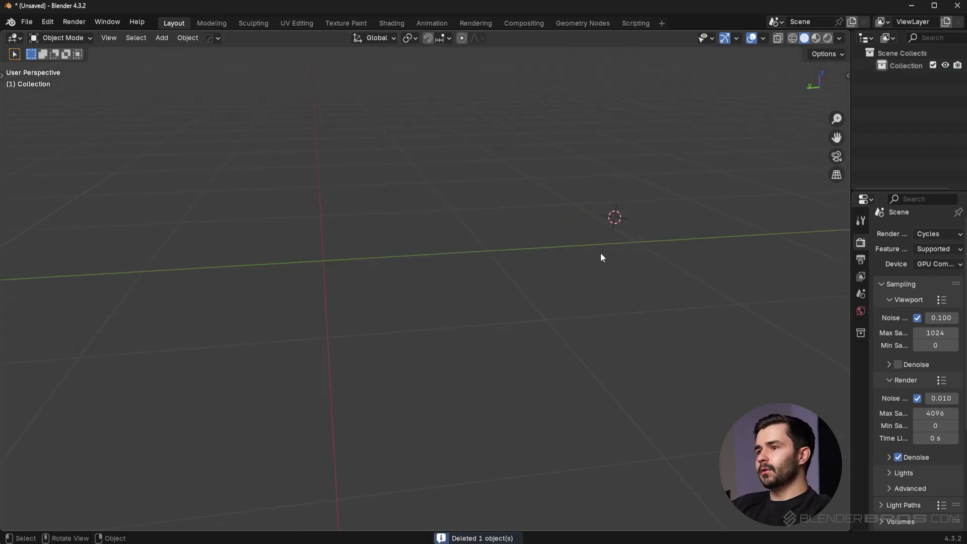
pyautogui.hotkey('shift', 'a')
pyautogui.moveTo(600, 252)
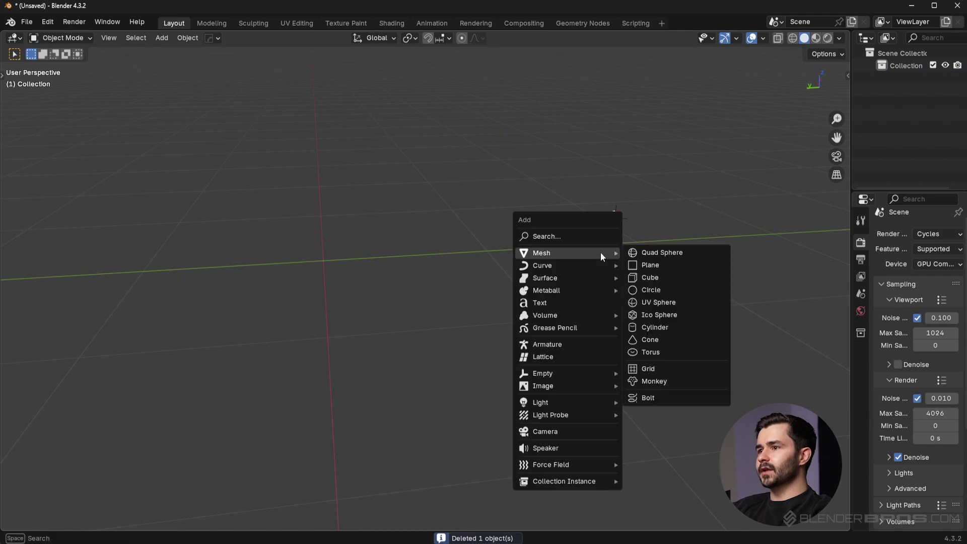
pyautogui.click(651, 327)
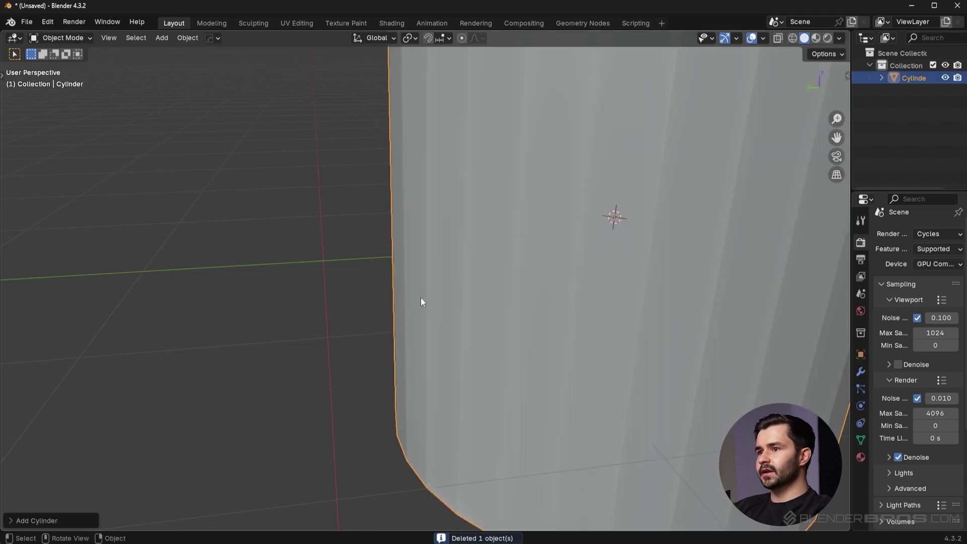
# Apply Shade Auto Smooth to the new cylinder
pyautogui.scroll(-3, 421, 298)
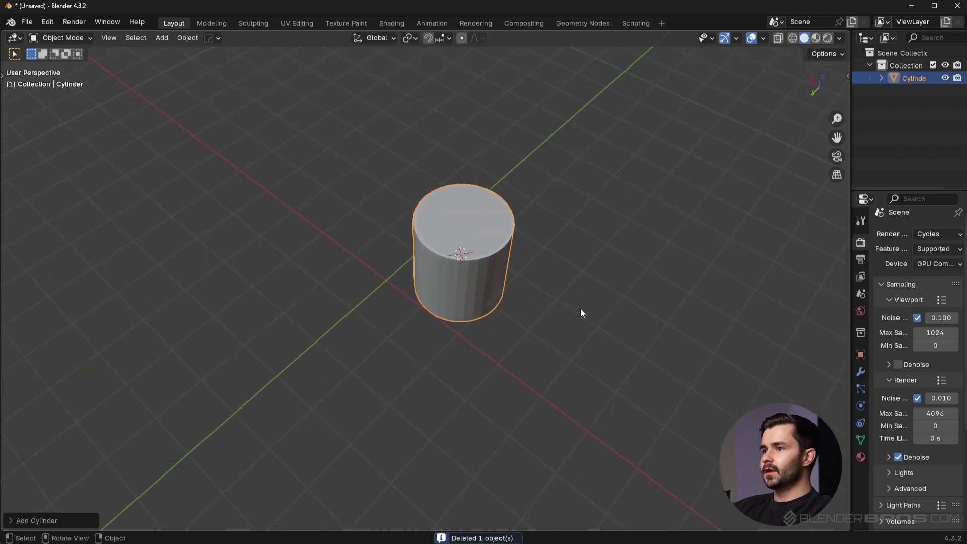
pyautogui.keyDown('shift'); pyautogui.moveTo(580, 312); pyautogui.dragTo(531, 363, button='middle'); pyautogui.keyUp('shift')
pyautogui.scroll(3, 535, 313)
pyautogui.rightClick(546, 300)
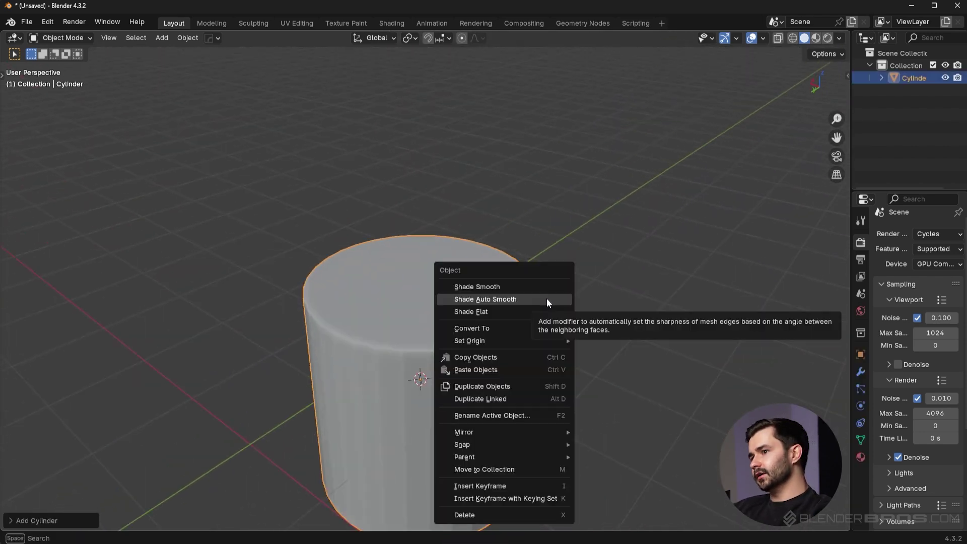
pyautogui.click(546, 298)
pyautogui.moveTo(581, 374); pyautogui.dragTo(457, 278, button='middle')
pyautogui.hotkey('shift', 's')
pyautogui.press('Escape')
# Add a horizontal loop cut around the cylinder in Edit Mode, slid up to just below the top rim
pyautogui.scroll(4, 457, 279)
pyautogui.scroll(-1, 479, 257)
pyautogui.press('Tab')
pyautogui.scroll(-5, 479, 257)
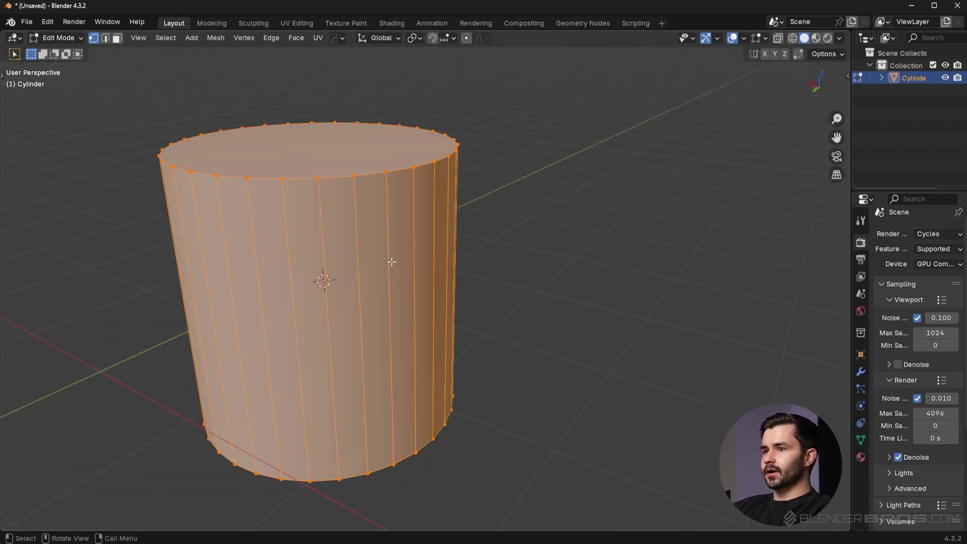
pyautogui.hotkey('ctrl', 'r')
pyautogui.click(383, 353)
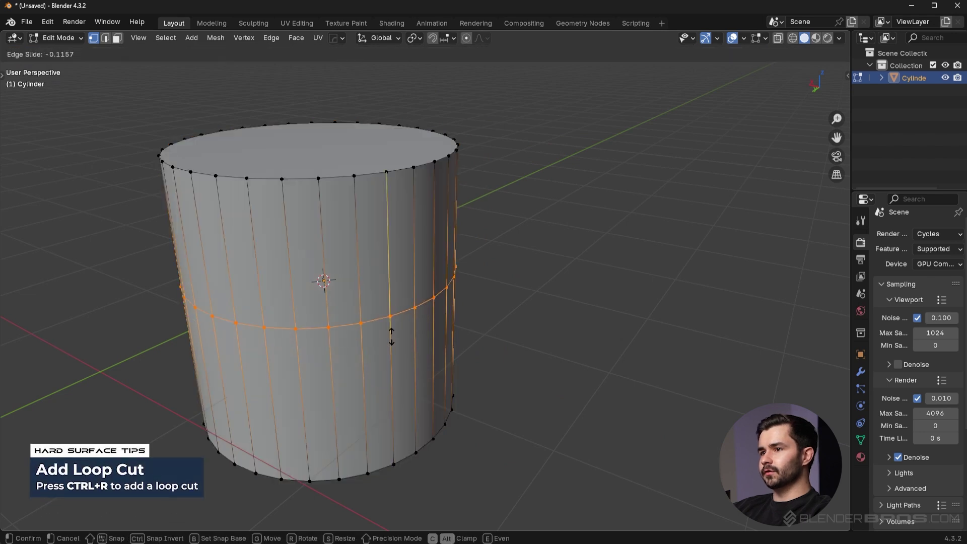
pyautogui.click(407, 251)
# Move one vertex of the cylinder's top rim freely by about 0.05 m
pyautogui.click(361, 183)
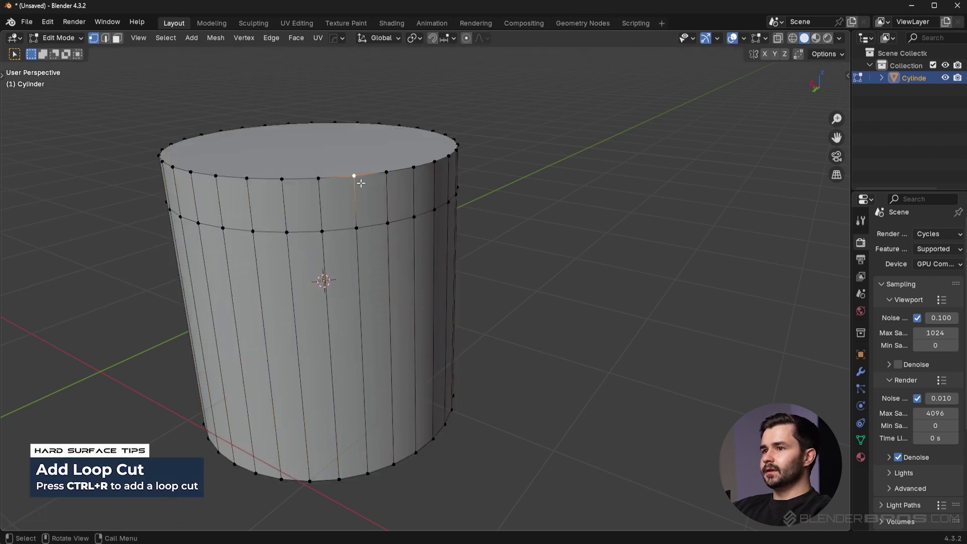
pyautogui.scroll(4, 454, 217)
pyautogui.press('g')
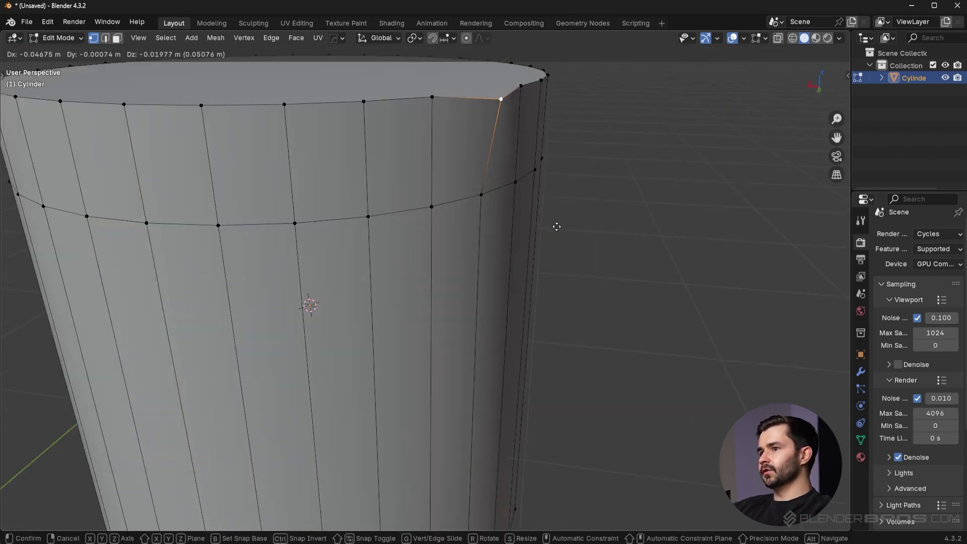
pyautogui.click(558, 228)
# Inspect the shading around the moved rim vertex in Object Mode and the edges of the loop cut beneath it
pyautogui.press('Tab')
pyautogui.click(556, 186)
pyautogui.moveTo(553, 184); pyautogui.dragTo(396, 139, button='middle')
pyautogui.press('Tab')
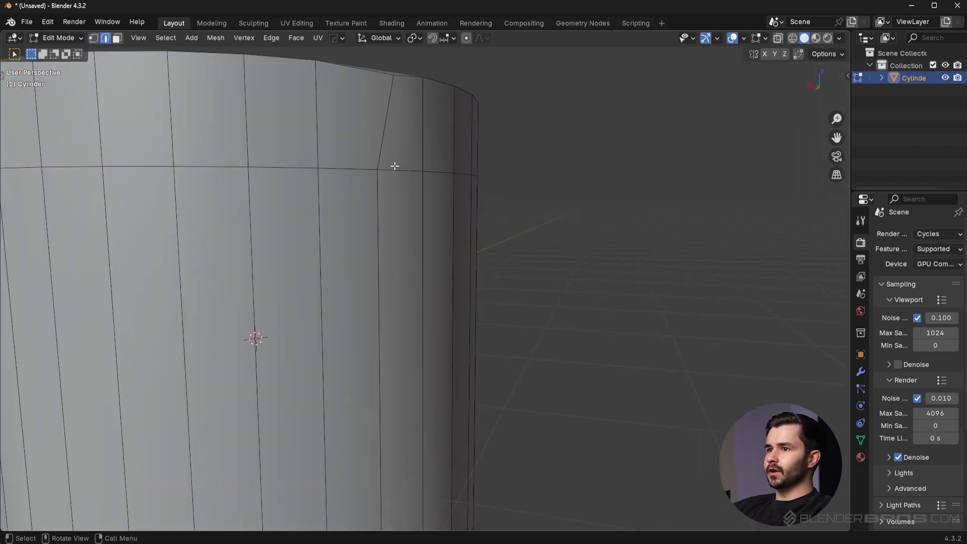
pyautogui.click(359, 166)
pyautogui.click(401, 166)
pyautogui.hotkey('ctrl', 'Tab')
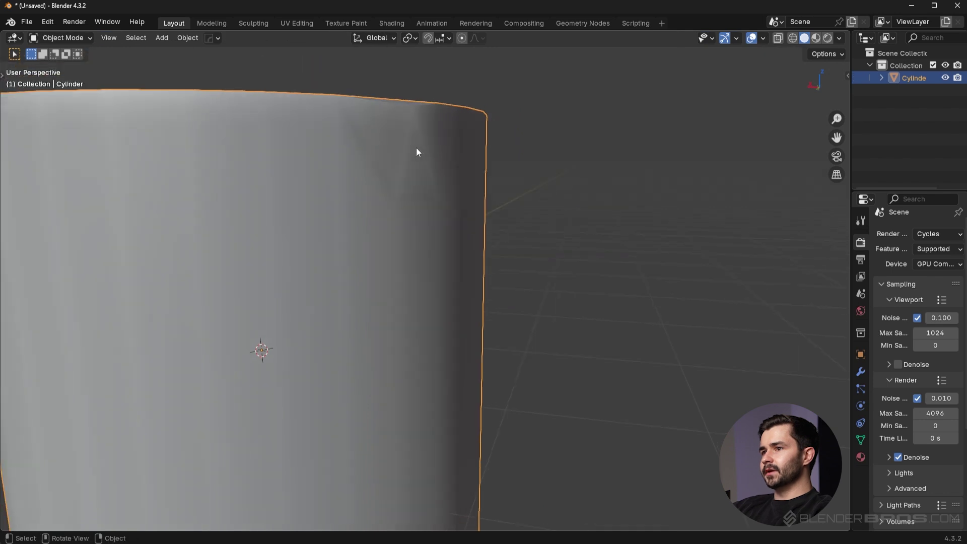
# Select the side face beside the moved vertex above the loop cut, and a long side face below the cut
pyautogui.press('Tab')
pyautogui.press('3')
pyautogui.click(383, 145)
pyautogui.moveTo(384, 145); pyautogui.dragTo(422, 172, button='middle')
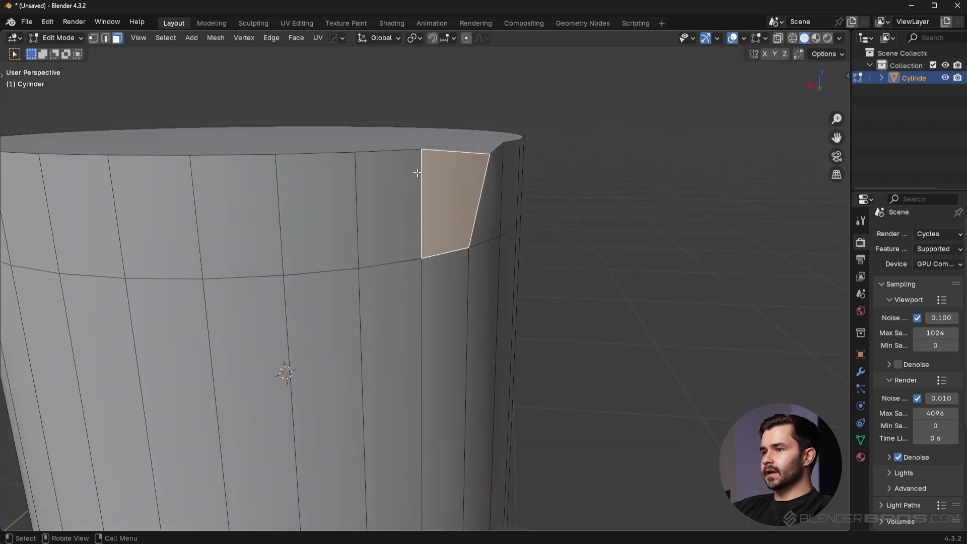
pyautogui.scroll(-4, 466, 347)
pyautogui.click(446, 363)
pyautogui.moveTo(446, 362); pyautogui.dragTo(403, 333, button='middle')
pyautogui.click(403, 331)
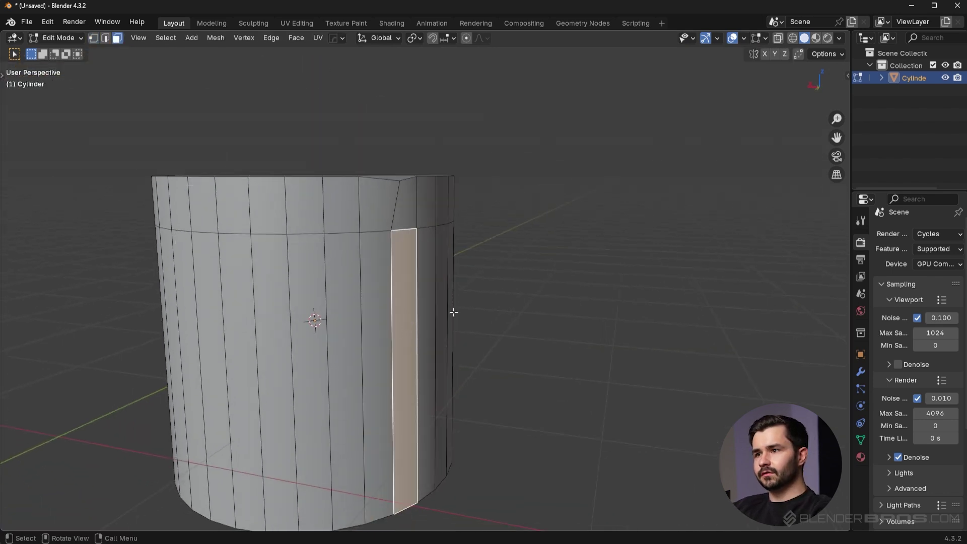
# Select the displaced top rim vertex in vertex select mode
pyautogui.moveTo(468, 316); pyautogui.dragTo(464, 263, button='middle')
pyautogui.keyDown('shift'); pyautogui.moveTo(544, 176); pyautogui.dragTo(482, 307, button='middle'); pyautogui.keyUp('shift')
pyautogui.press('1')
pyautogui.click(380, 292)
pyautogui.scroll(-4, 383, 340)
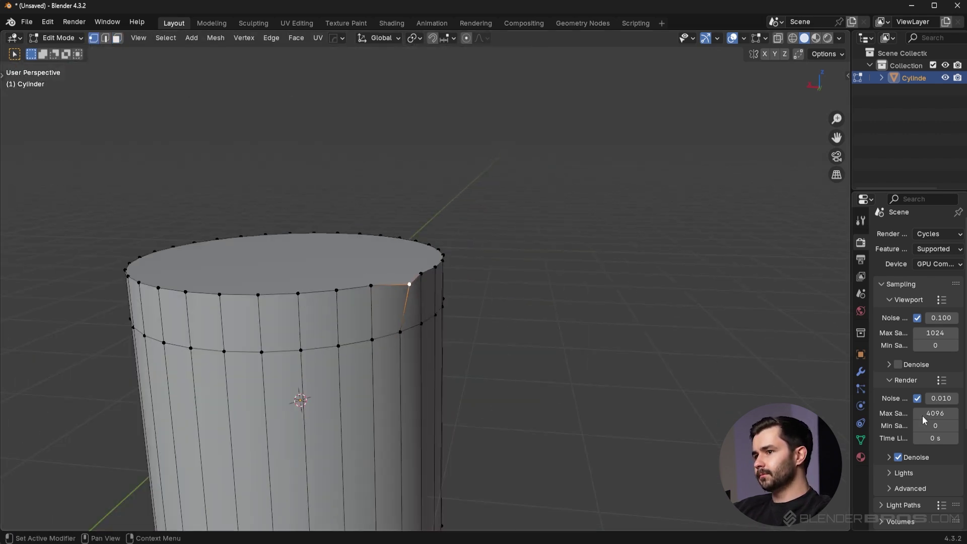
# Delete the loop-cut cylinder in Object Mode and add a fresh mesh cylinder
pyautogui.moveTo(491, 355); pyautogui.dragTo(460, 360, button='middle')
pyautogui.press('Tab')
pyautogui.click(464, 304)
pyautogui.press('Delete')
pyautogui.hotkey('shift', 'a')
pyautogui.moveTo(465, 303)
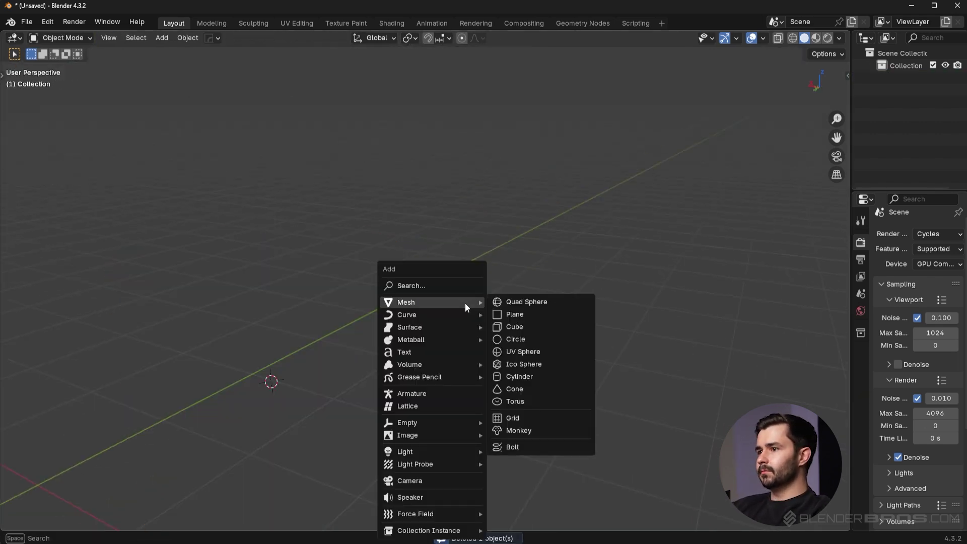
pyautogui.click(525, 381)
# Cut away the cylinder's upper corner in the right view with a BoxCutter Ngon shape, bevelling the cutter's inner corner
pyautogui.press('KP_3')
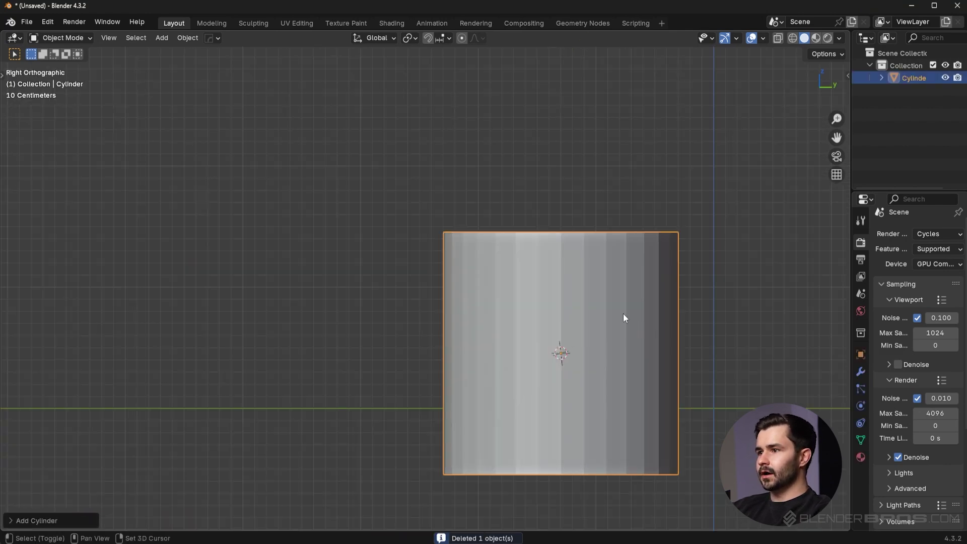
pyautogui.hotkey('alt', 'w')
pyautogui.hotkey('ctrl', 'd')
pyautogui.click(589, 309)
pyautogui.moveTo(456, 163)
pyautogui.mouseDown()
pyautogui.moveTo(551, 293)
pyautogui.moveTo(565, 292)
pyautogui.mouseUp()
pyautogui.click(733, 333)
pyautogui.doubleClick(709, 130)
pyautogui.moveTo(682, 158); pyautogui.dragTo(676, 176, button='middle')
pyautogui.press('b')
pyautogui.click(664, 180)
pyautogui.moveTo(663, 343); pyautogui.dragTo(636, 184, button='middle')
# Smooth the shading of the cut cylinder
pyautogui.scroll(1, 635, 185)
pyautogui.rightClick(636, 189)
pyautogui.moveTo(656, 152)
pyautogui.mouseDown(button='middle')
pyautogui.moveTo(683, 201)
pyautogui.moveTo(730, 211)
pyautogui.mouseUp(button='middle')
# Set the viewport's solid shading to a reflective metallic MatCap
pyautogui.click(838, 37)
pyautogui.click(828, 96)
pyautogui.moveTo(596, 189); pyautogui.dragTo(594, 190, button='middle')
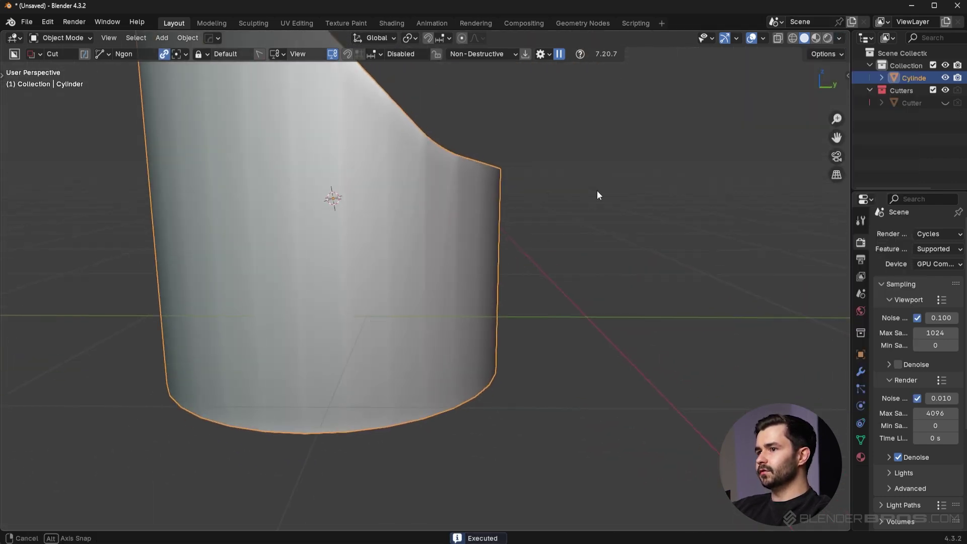
pyautogui.click(839, 38)
pyautogui.click(808, 140)
pyautogui.click(690, 244)
pyautogui.moveTo(539, 233); pyautogui.dragTo(388, 240, button='middle')
pyautogui.scroll(1, 509, 236)
pyautogui.scroll(-5, 460, 210)
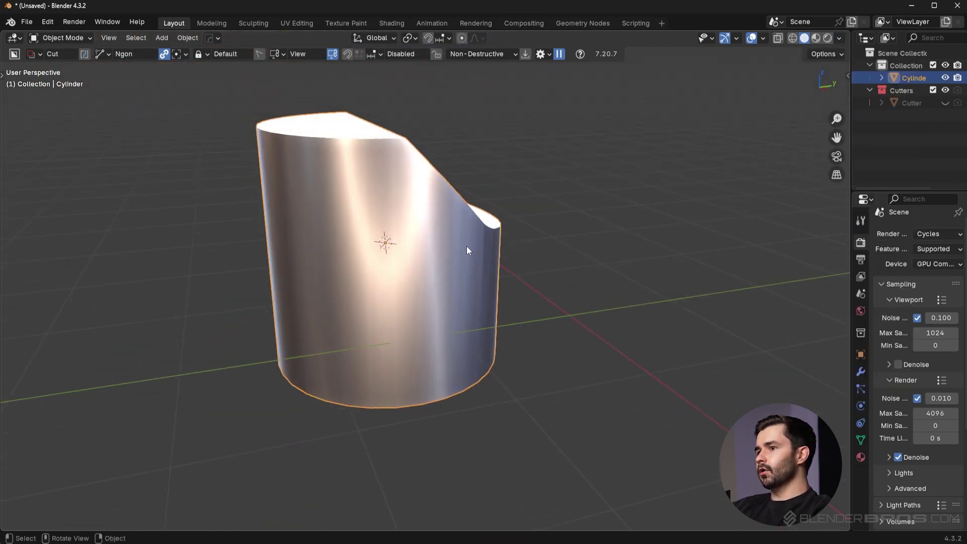
# Add a horizontal loop cut around the cut cylinder in Edit Mode, placed just below the cutout's lowest edge
pyautogui.press('Tab')
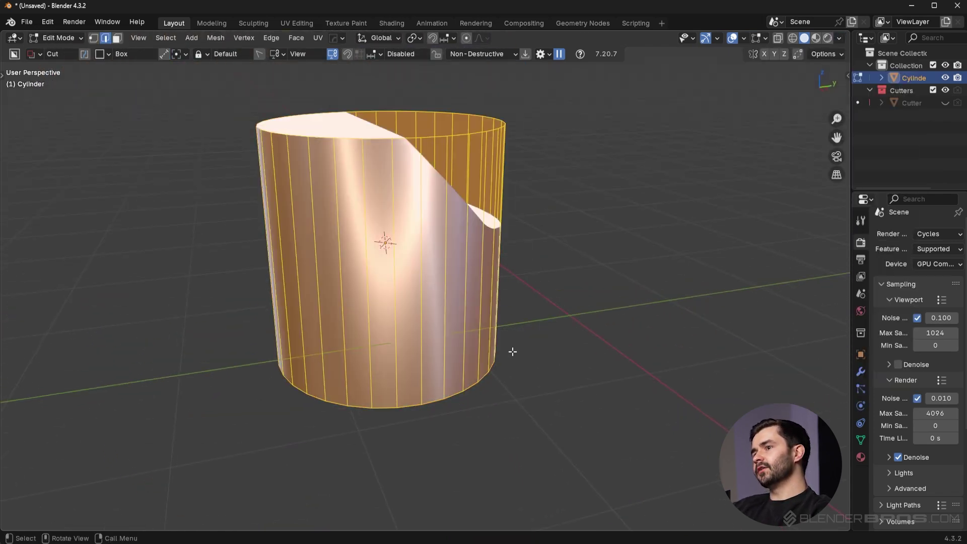
pyautogui.moveTo(518, 301); pyautogui.dragTo(492, 294, button='middle')
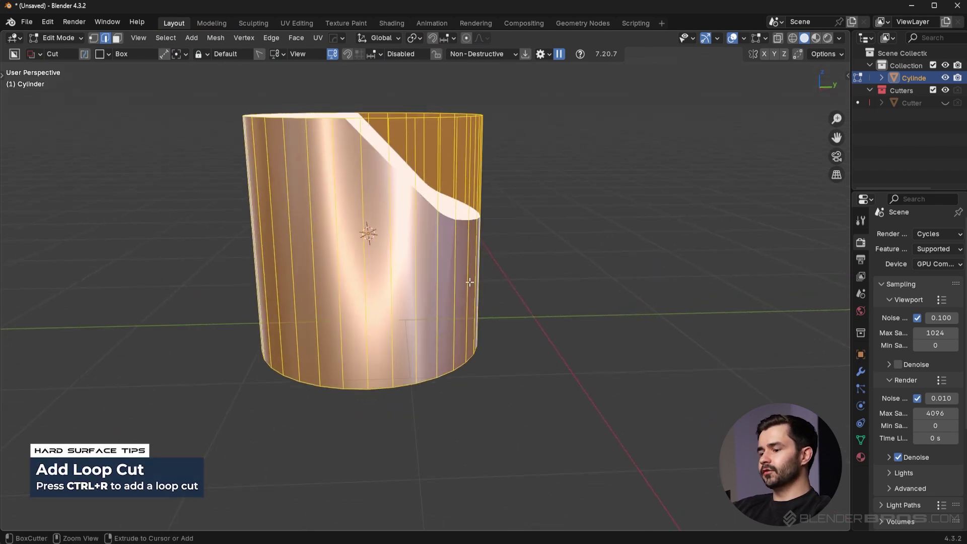
pyautogui.hotkey('ctrl', 'r')
pyautogui.click(469, 282)
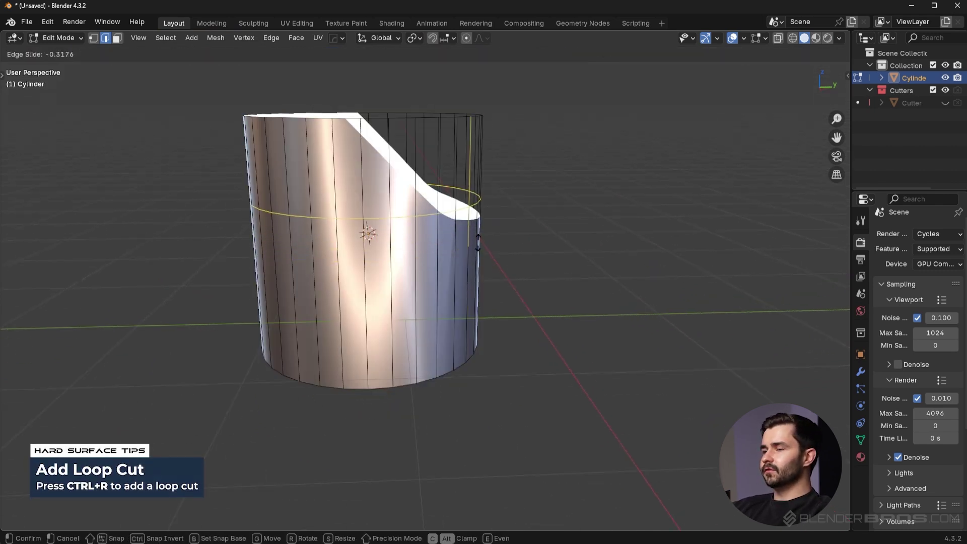
pyautogui.click(485, 270)
# Select side faces above and below the new loop cut near the curved part of the cutout
pyautogui.scroll(5, 485, 270)
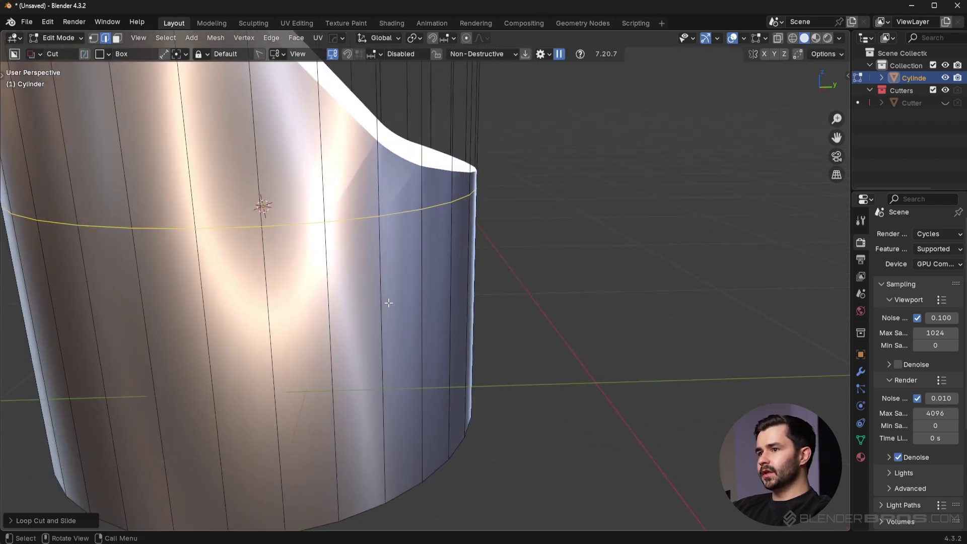
pyautogui.press('3')
pyautogui.click(401, 276)
pyautogui.click(402, 275)
pyautogui.click(361, 179)
pyautogui.click(396, 184)
pyautogui.keyDown('shift'); pyautogui.moveTo(403, 182); pyautogui.dragTo(416, 268, button='middle'); pyautogui.keyUp('shift')
# Apply the cylinder's Boolean modifier and return to Edit Mode
pyautogui.press('Tab')
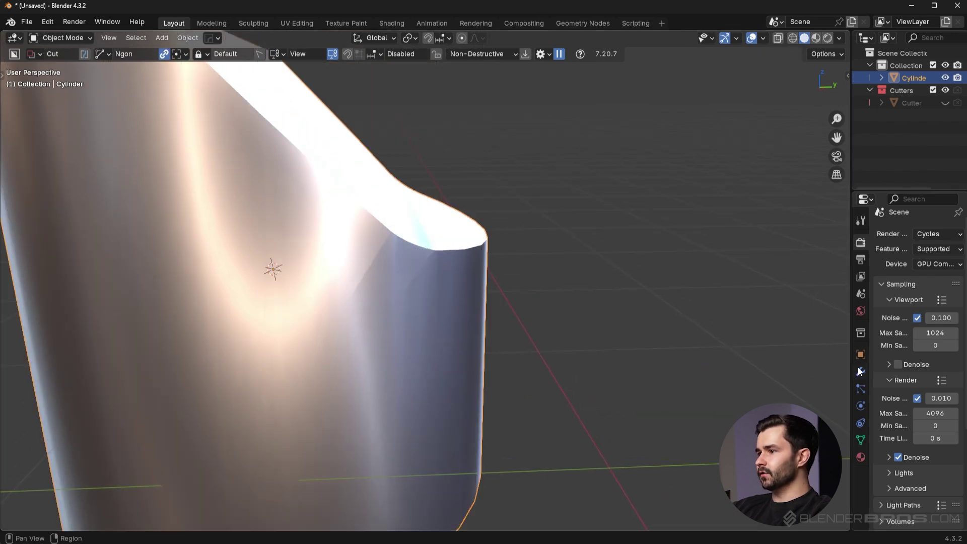
pyautogui.click(860, 371)
pyautogui.click(932, 259)
pyautogui.click(923, 276)
pyautogui.press('Tab')
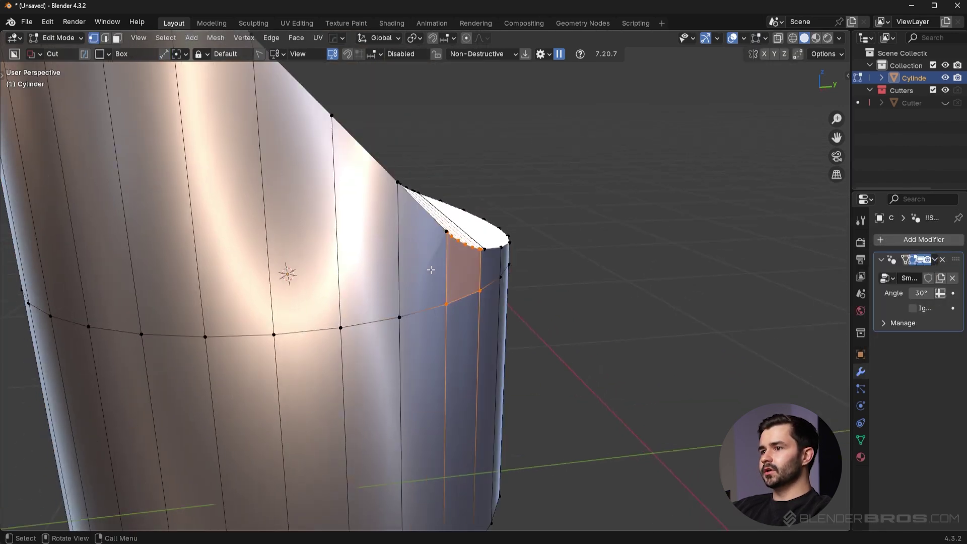
# Select the side n-gon between the curved cutout and the loop cut and examine its shading
pyautogui.moveTo(465, 266); pyautogui.dragTo(415, 291, button='middle')
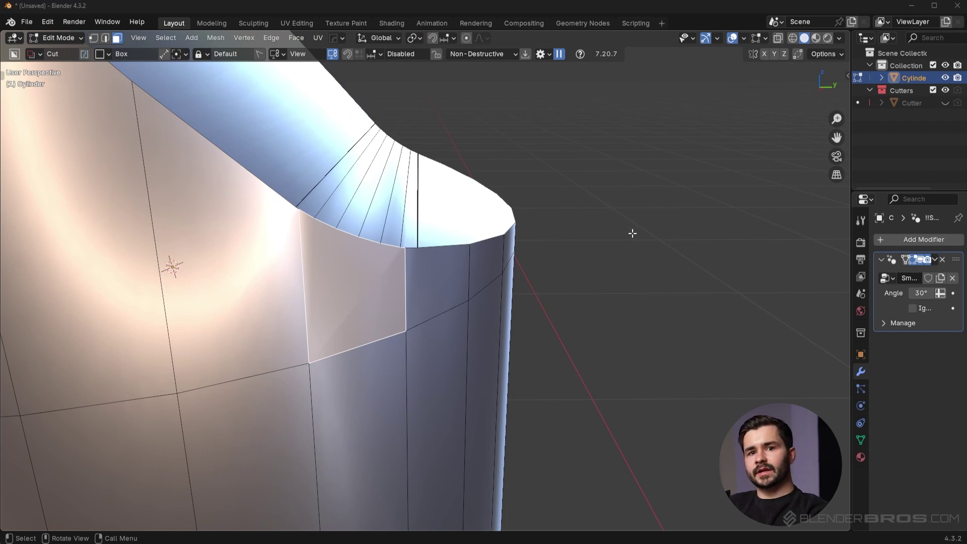
pyautogui.moveTo(577, 276); pyautogui.dragTo(539, 277, button='middle')
pyautogui.scroll(-5, 558, 278)
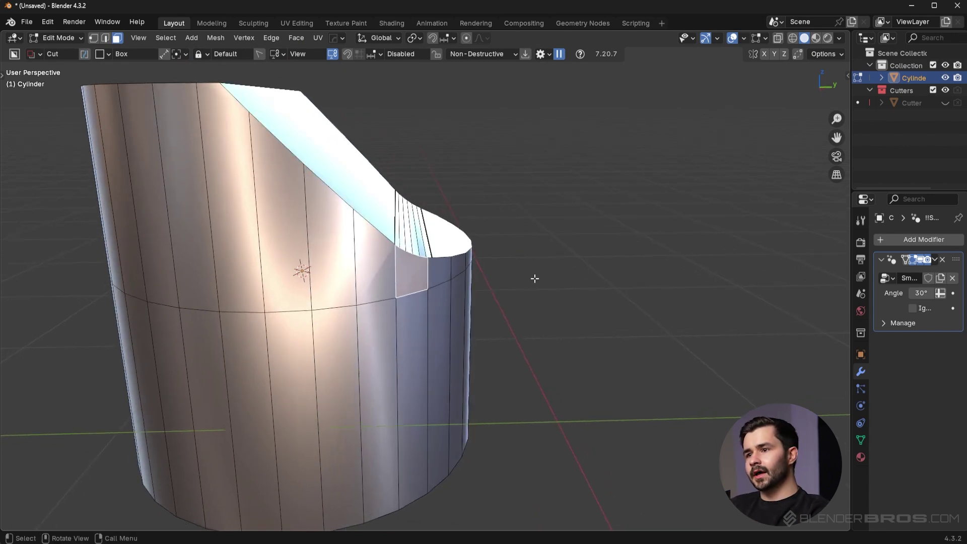
pyautogui.keyDown('shift'); pyautogui.moveTo(535, 278); pyautogui.dragTo(554, 286, button='middle'); pyautogui.keyUp('shift')
pyautogui.scroll(3, 538, 292)
# Select the horizontal edge loop beneath the cutout and move it closer to the curved edge
pyautogui.press('Tab')
pyautogui.click(497, 380)
pyautogui.keyDown('alt'); pyautogui.click(475, 296); pyautogui.keyUp('alt')
pyautogui.moveTo(604, 372); pyautogui.dragTo(592, 363, button='middle')
pyautogui.press('g')
pyautogui.click(599, 350)
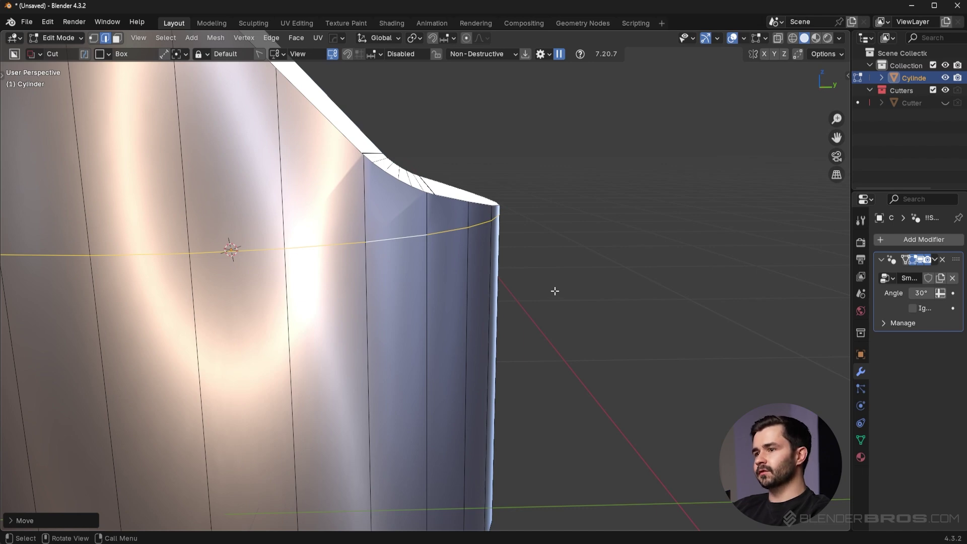
pyautogui.moveTo(554, 292); pyautogui.dragTo(508, 308, button='middle')
pyautogui.scroll(-4, 560, 255)
pyautogui.scroll(4, 511, 304)
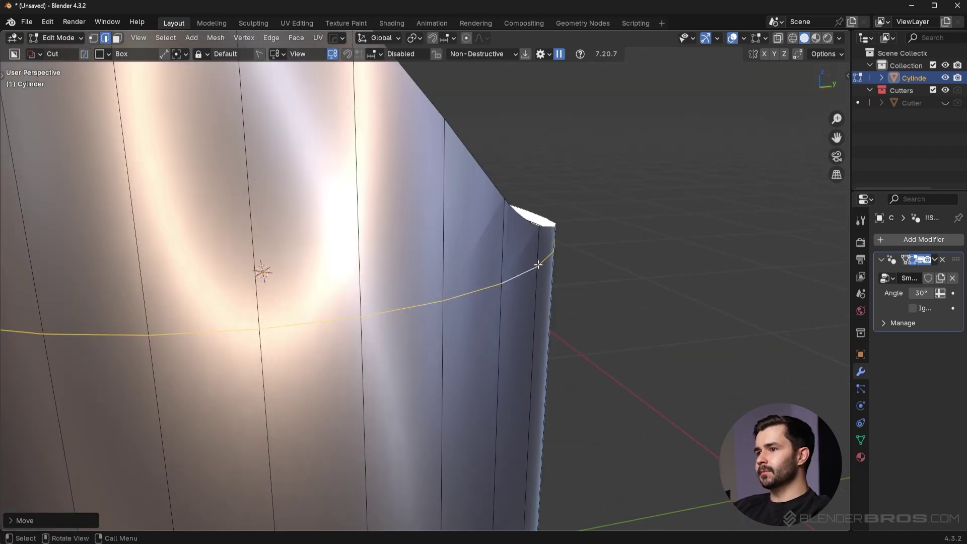
# Move the selected horizontal edge loop slightly down, away from the curved edge of the cutout
pyautogui.moveTo(533, 274)
pyautogui.mouseDown(button='middle')
pyautogui.moveTo(527, 260)
pyautogui.moveTo(520, 269)
pyautogui.mouseUp(button='middle')
pyautogui.moveTo(487, 199); pyautogui.dragTo(522, 223, button='middle')
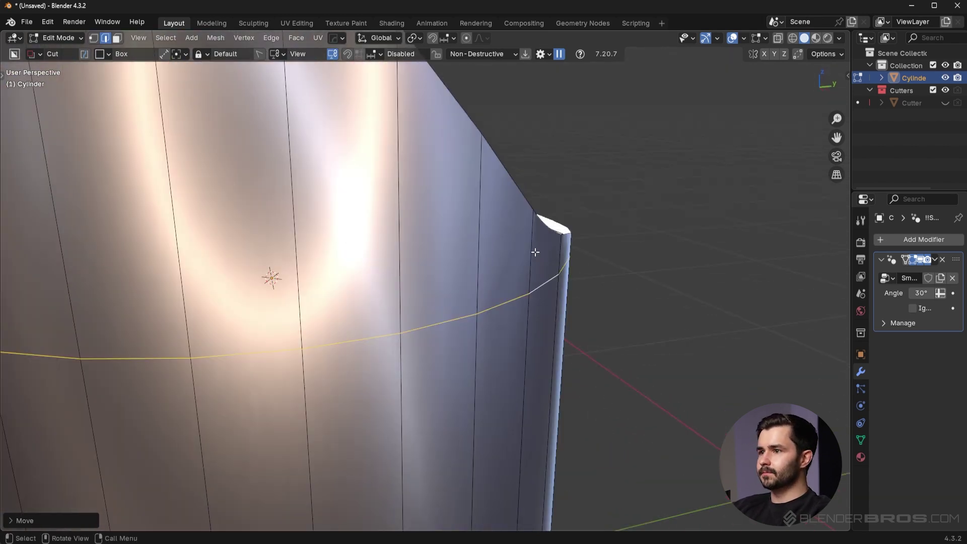
pyautogui.scroll(-4, 534, 252)
pyautogui.moveTo(535, 251); pyautogui.dragTo(515, 314, button='middle')
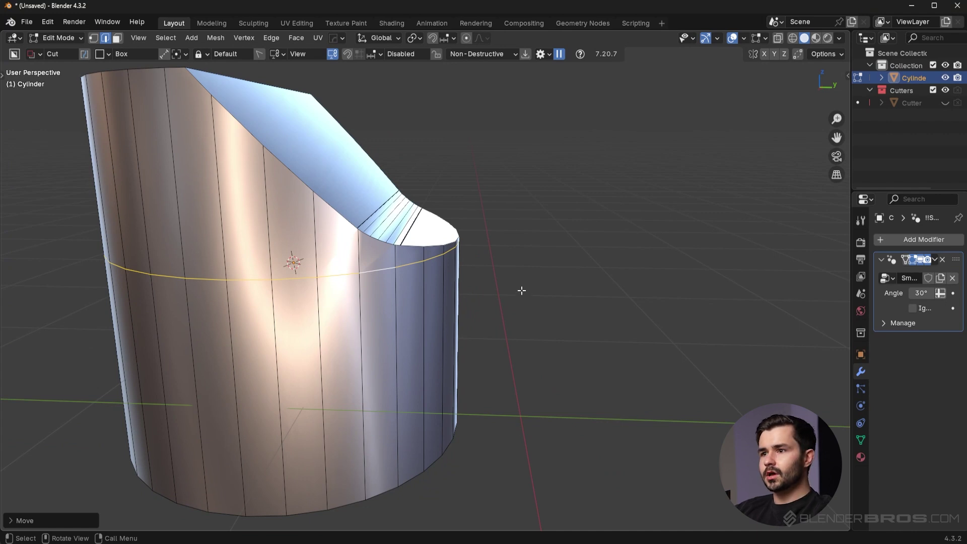
pyautogui.moveTo(420, 290); pyautogui.dragTo(505, 293, button='middle')
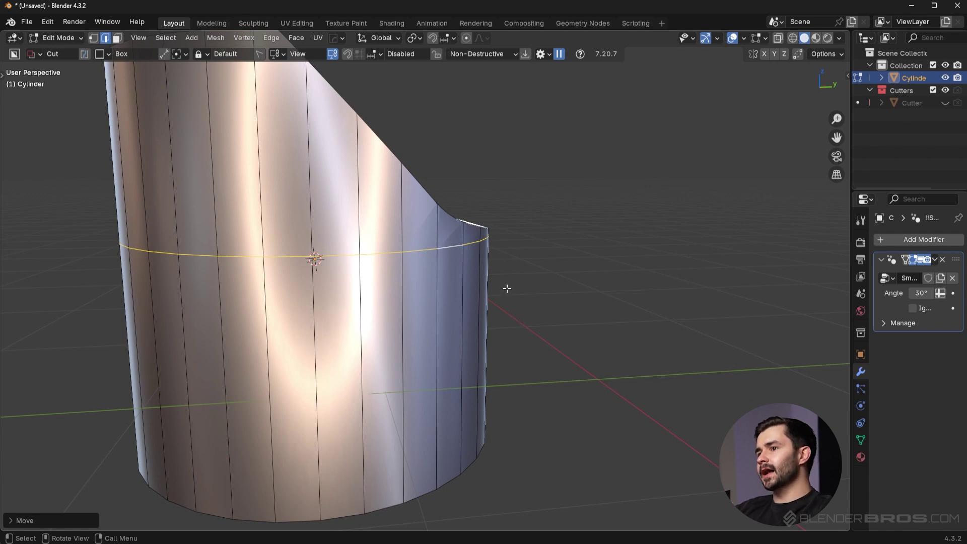
pyautogui.scroll(-2, 516, 289)
pyautogui.scroll(5, 509, 289)
pyautogui.press('g')
pyautogui.click(554, 275)
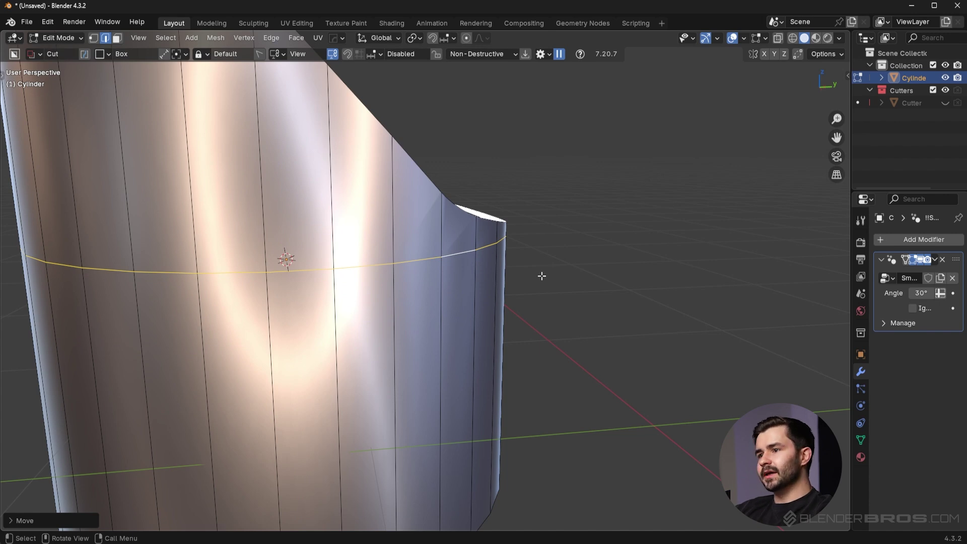
# Examine the shading around the cutout and the edge loop beneath it from several angles
pyautogui.moveTo(540, 277); pyautogui.dragTo(473, 245, button='middle')
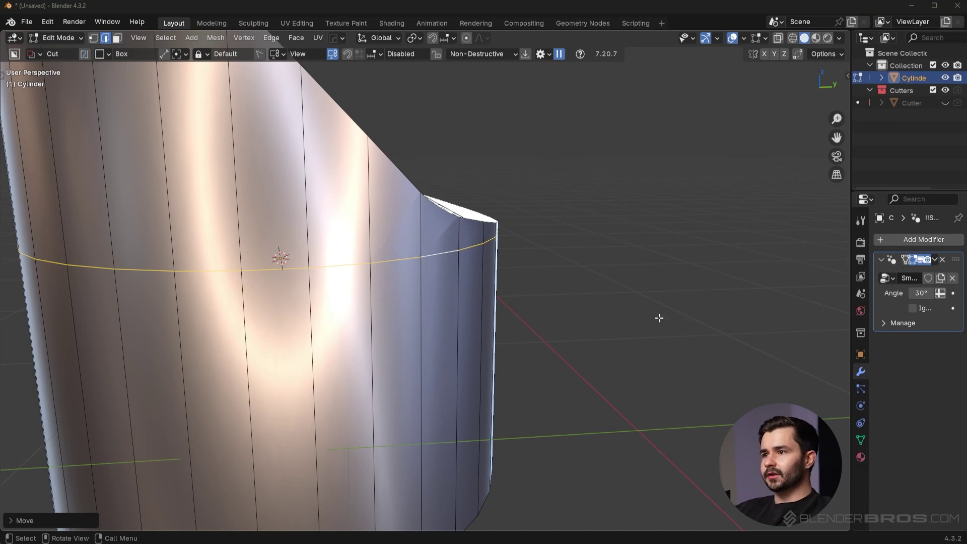
pyautogui.moveTo(659, 317); pyautogui.dragTo(643, 322, button='middle')
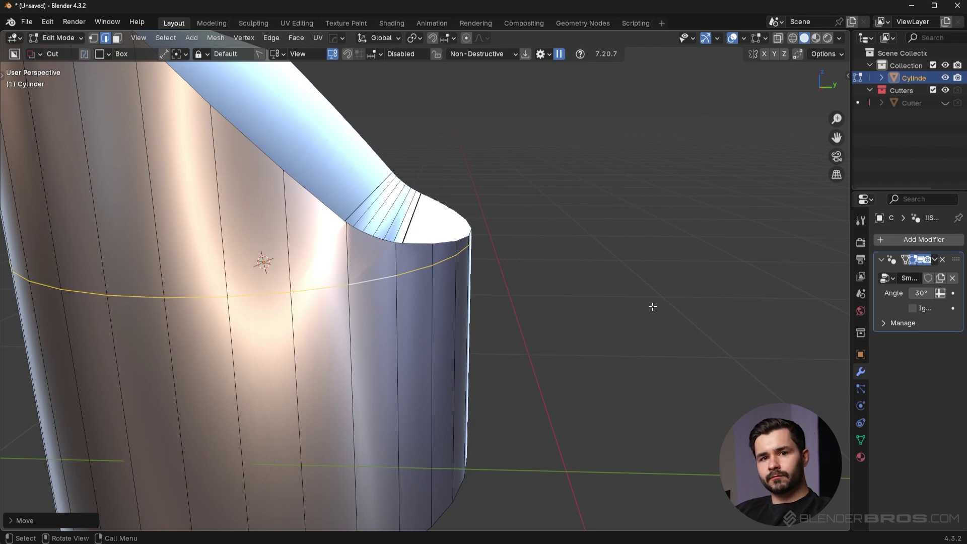
pyautogui.moveTo(581, 309); pyautogui.dragTo(619, 304, button='middle')
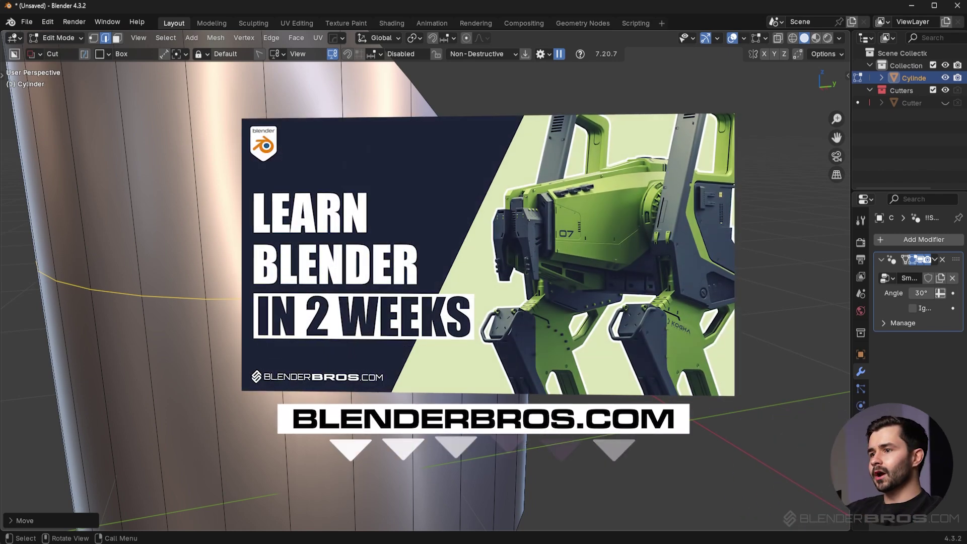
pyautogui.moveTo(619, 305); pyautogui.dragTo(636, 309, button='middle')
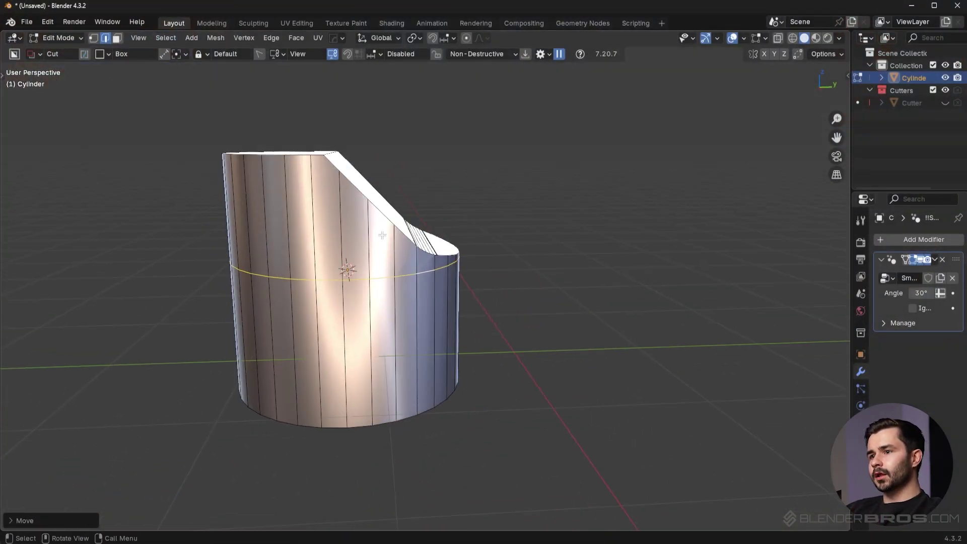
pyautogui.moveTo(549, 246); pyautogui.dragTo(692, 259, button='middle')
pyautogui.scroll(2, 645, 259)
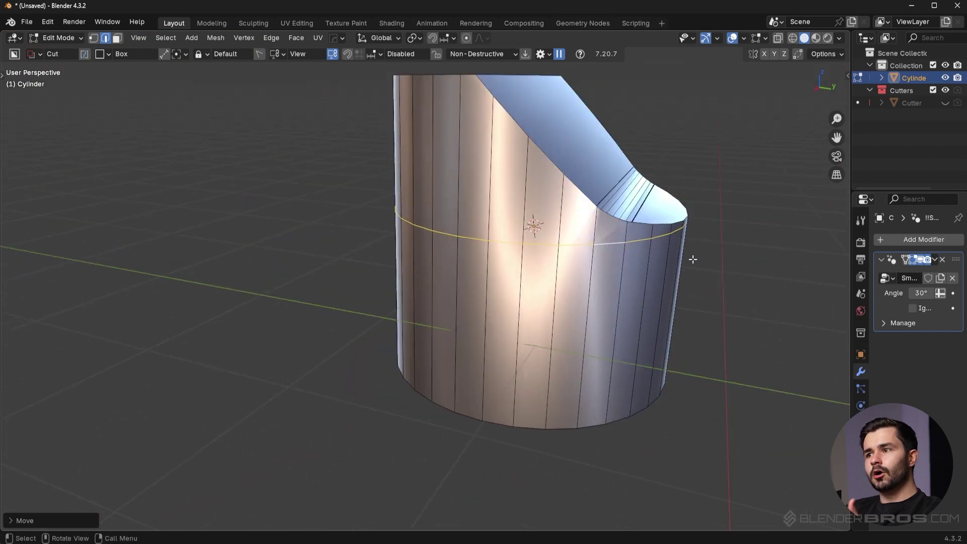